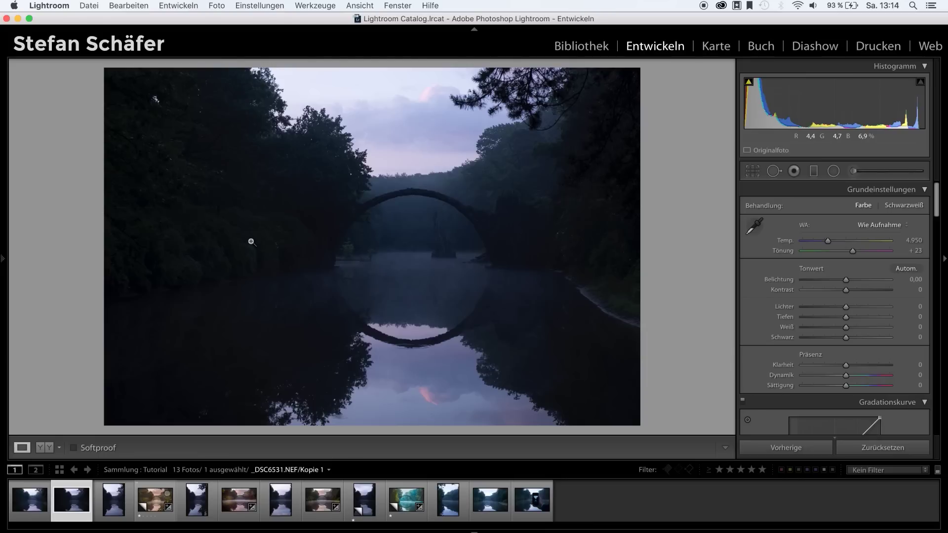
Open _DSC6484.NEF, the first photo in the filmstrip, in Develop
left_click(23, 497)
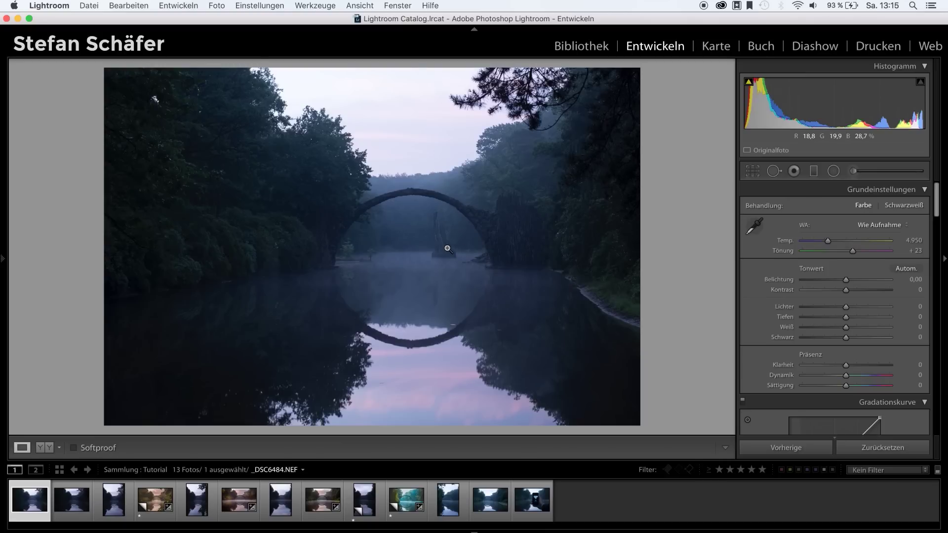
Move two photos forward in the filmstrip to the third, upright bridge shot
key("Right")
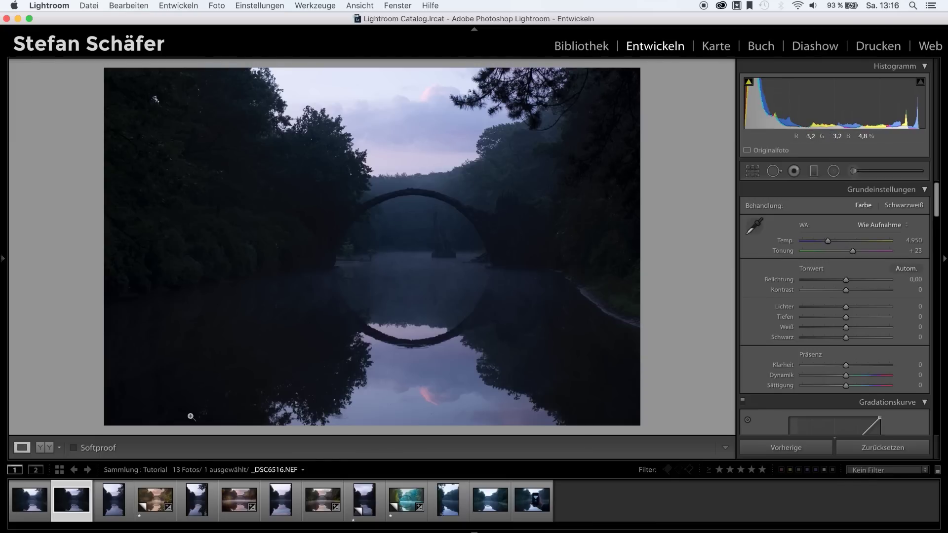
key("Right")
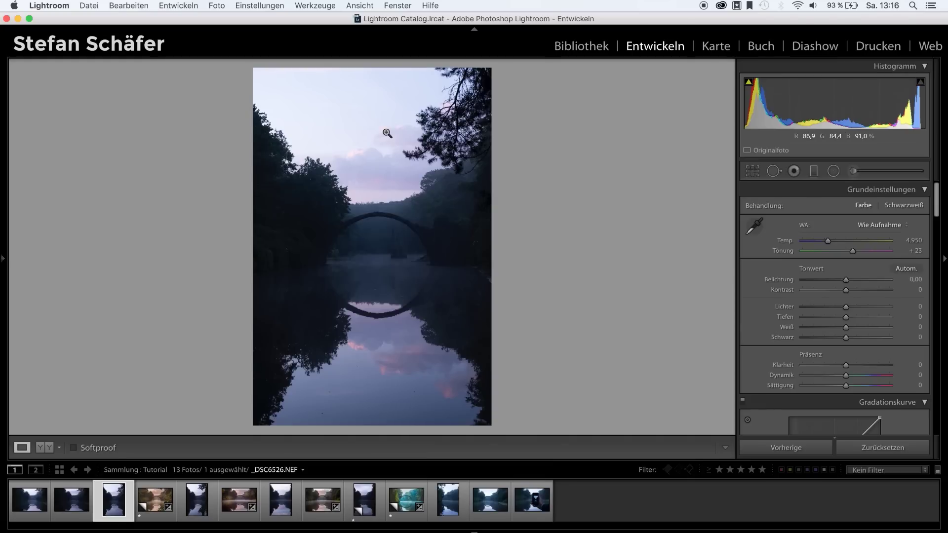
Move three photos forward to the warm finished edit _DSC6541.NEF
key("Right")
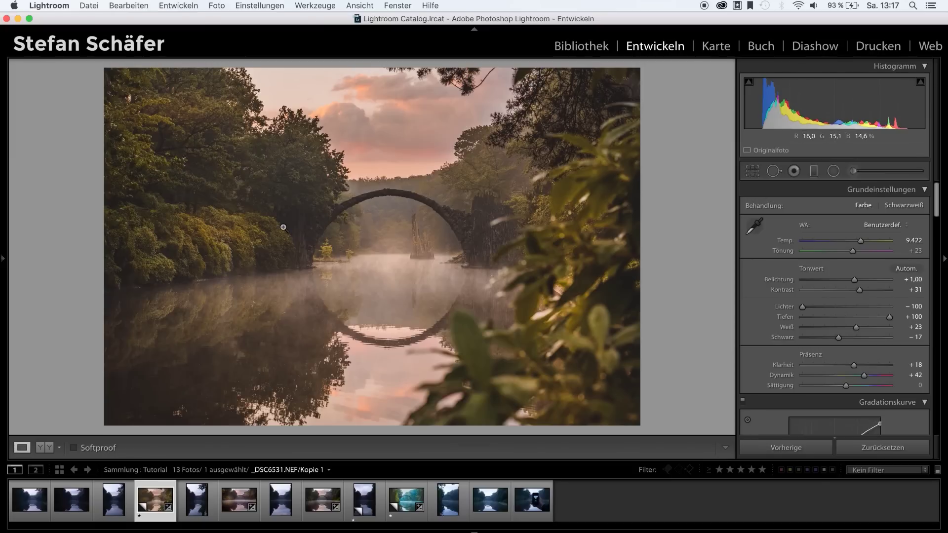
key("Right")
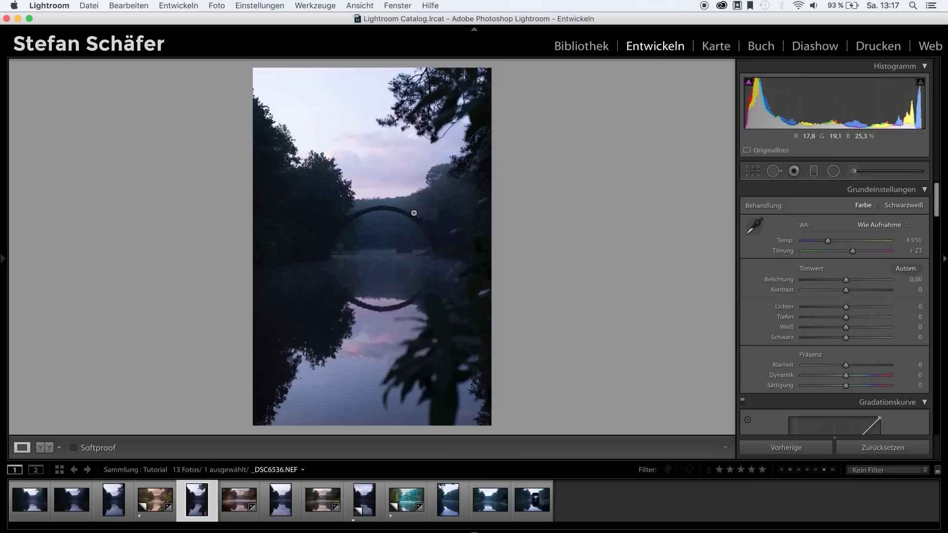
key("Right")
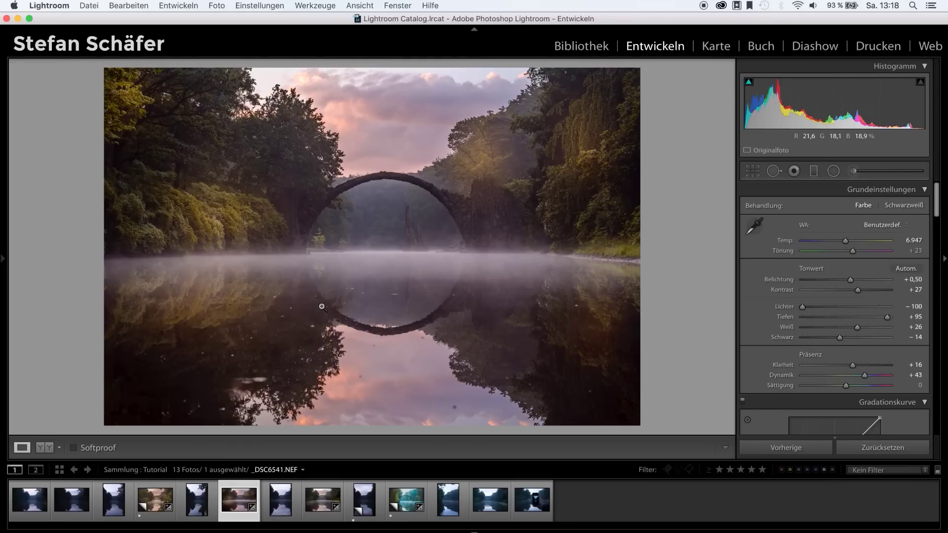
Move four photos forward to the teal-toned virtual copy _DSC6582.NEF/Kopie 1
key("Right")
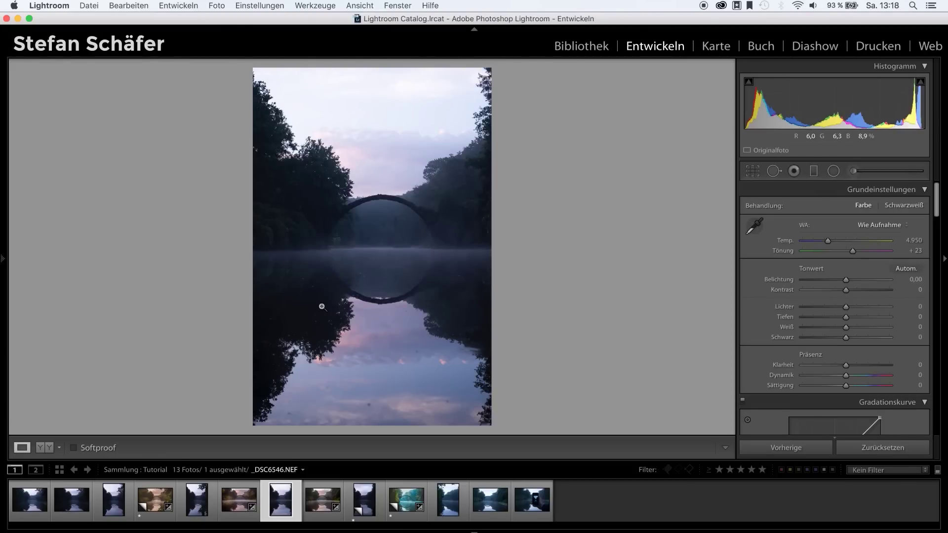
key("Right")
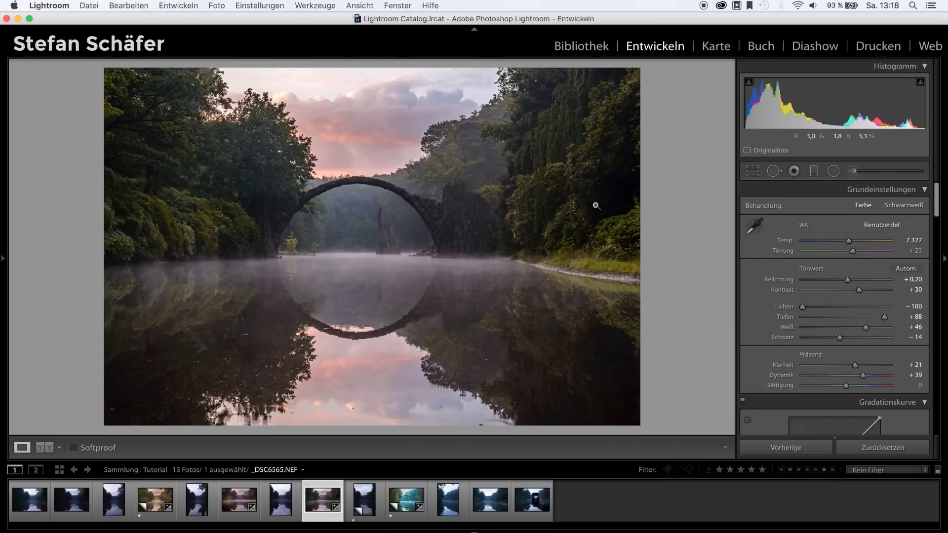
key("Right")
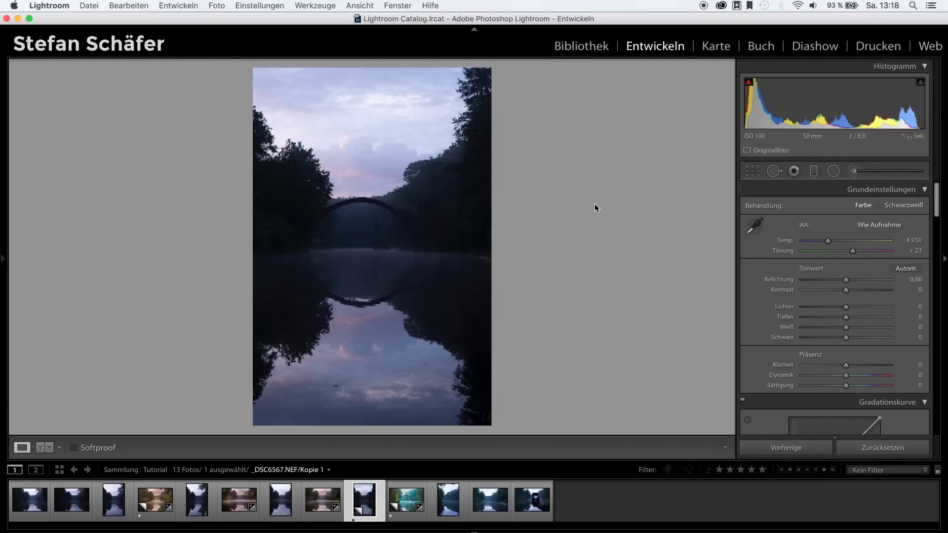
key("Right")
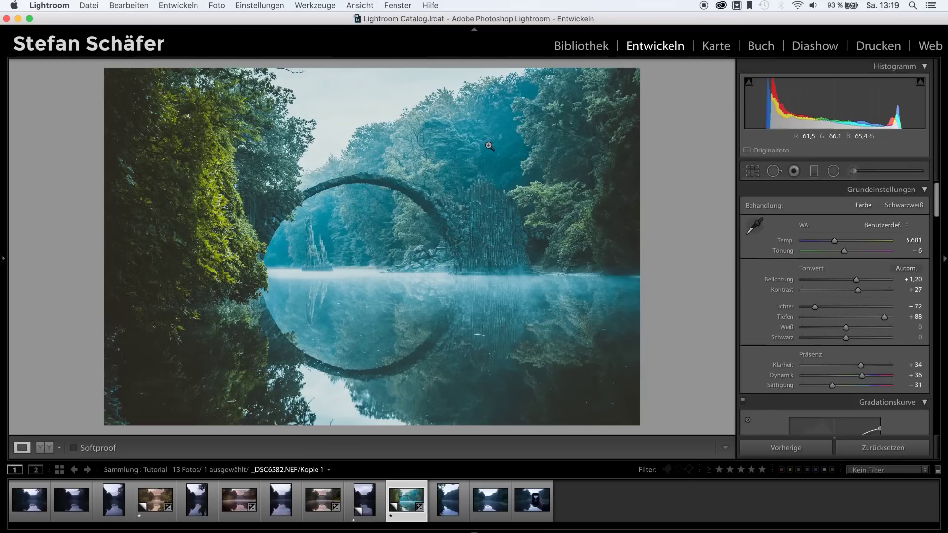
Move three photos forward to the last image, _DSC6600.NEF, a hand holding a phone
key("Right")
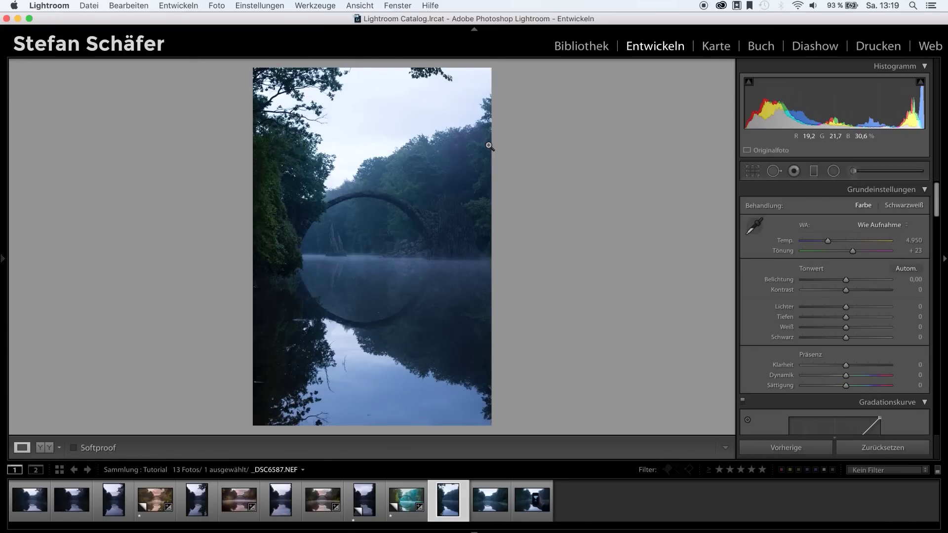
key("Right")
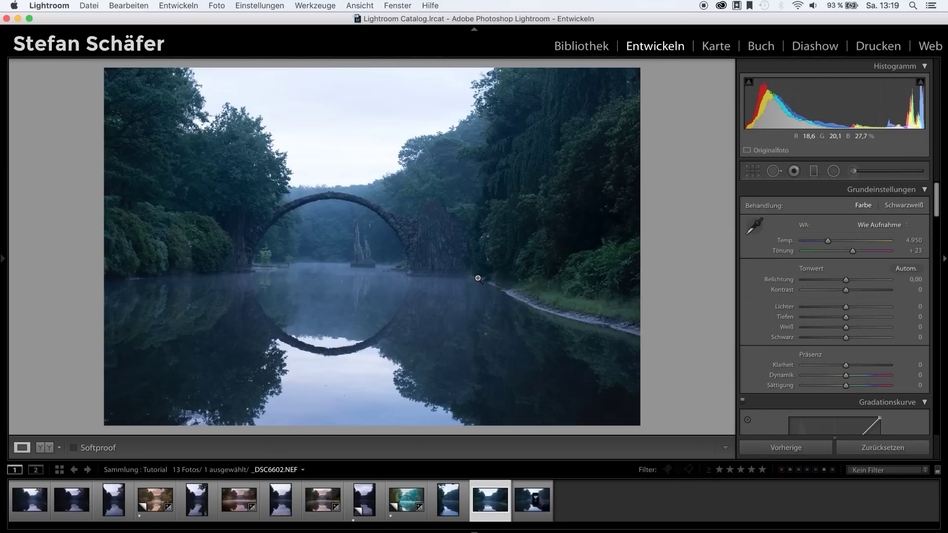
key("Right")
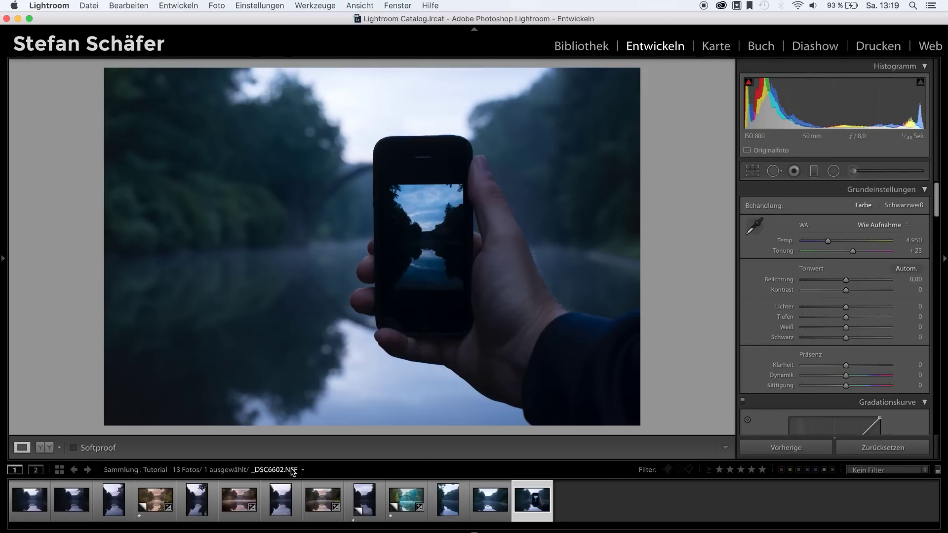
Open the ninth thumbnail, the unedited virtual copy _DSC6567.NEF/Kopie 1
left_click(368, 511)
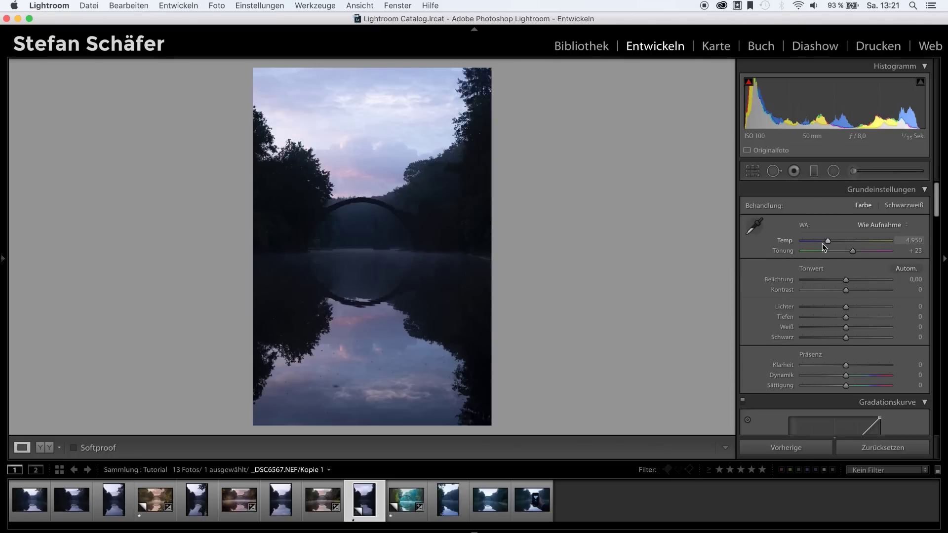
Warm the white balance to temperature 11.109 and pull tint back to +21
left_click_drag(830, 240, 865, 241)
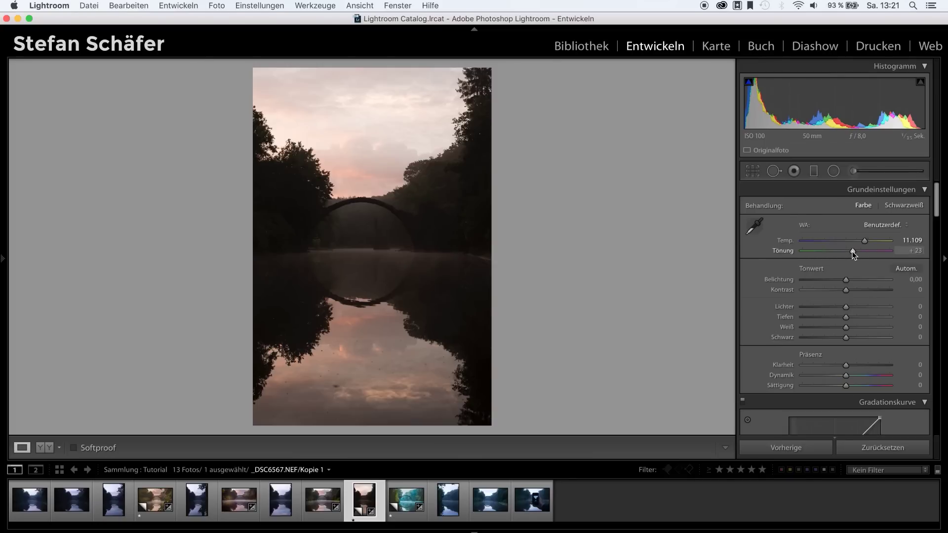
left_click_drag(853, 252, 852, 253)
Lift Shadows to +88 and lower Highlights to −59 in the Basic panel
left_click_drag(846, 316, 884, 318)
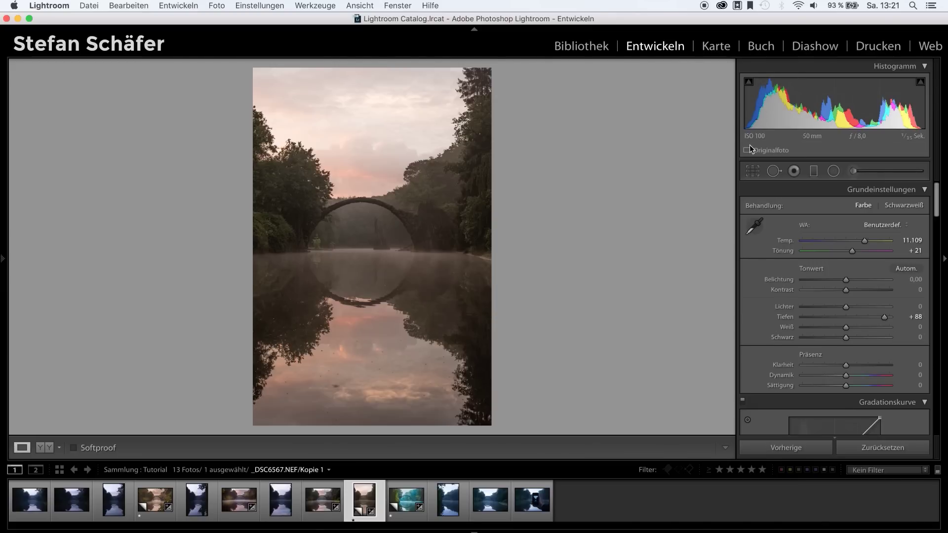
left_click_drag(846, 307, 820, 307)
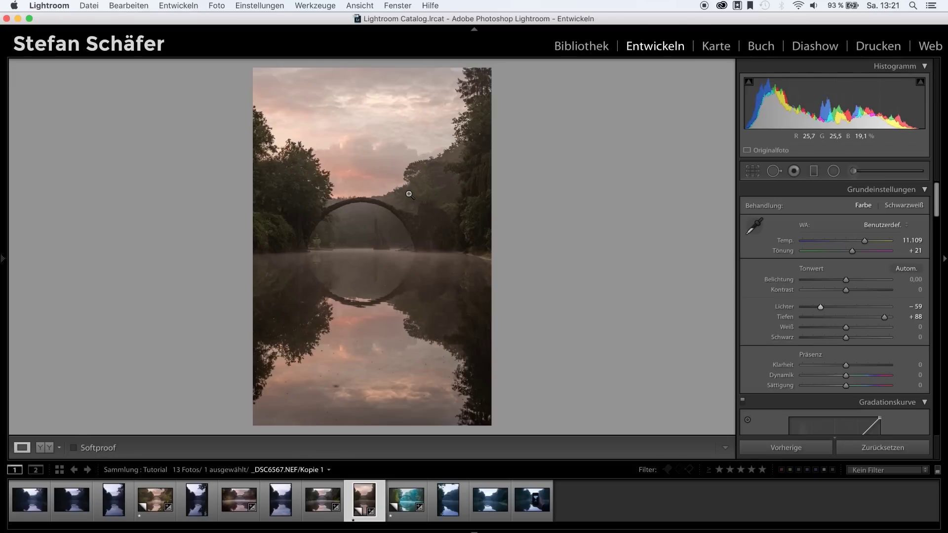
Set Whites to +24 using the clipping preview, Blacks to −25, and Contrast to +37
key("alt")
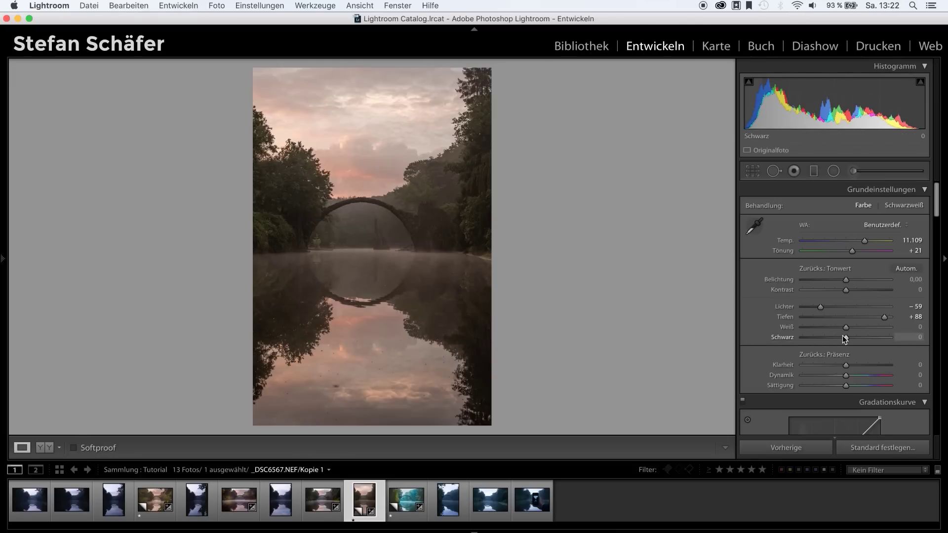
left_click_drag(845, 328, 854, 327)
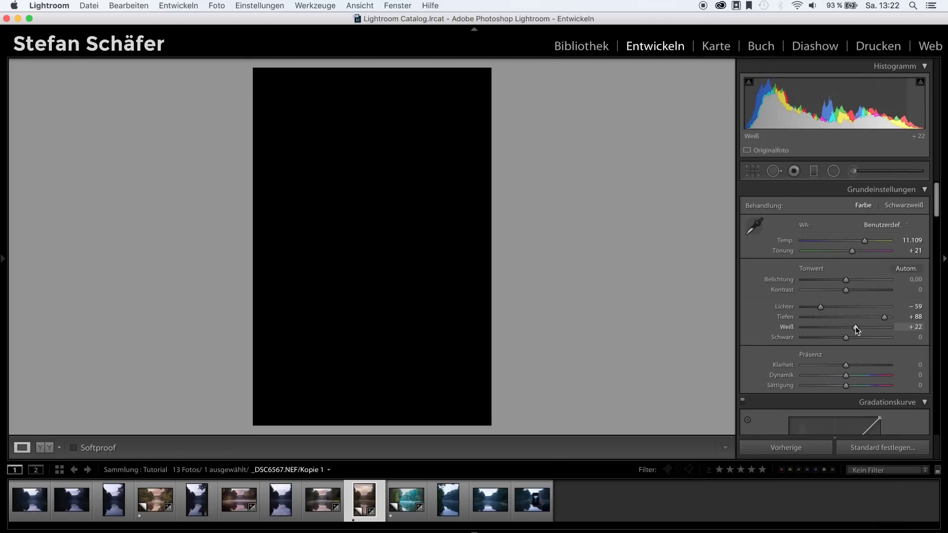
left_click_drag(855, 327, 835, 338)
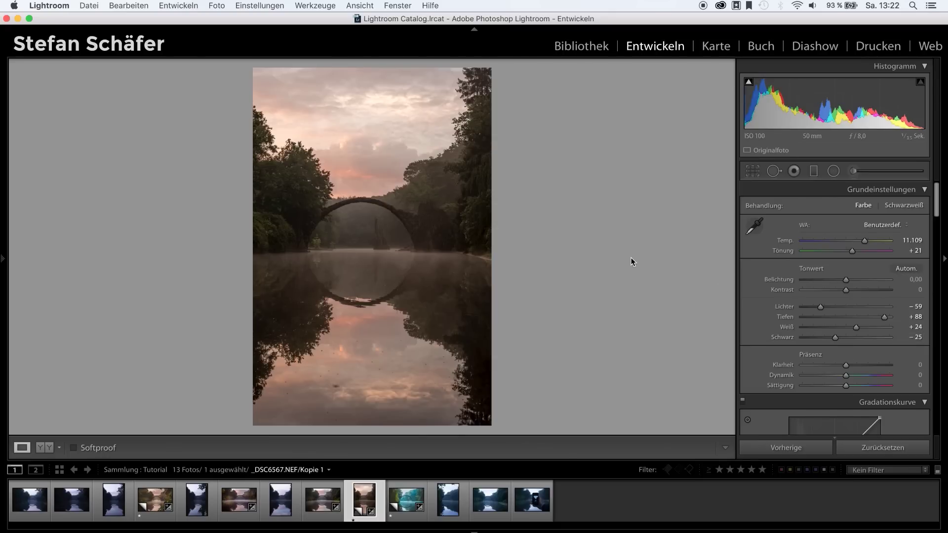
left_click_drag(846, 289, 863, 290)
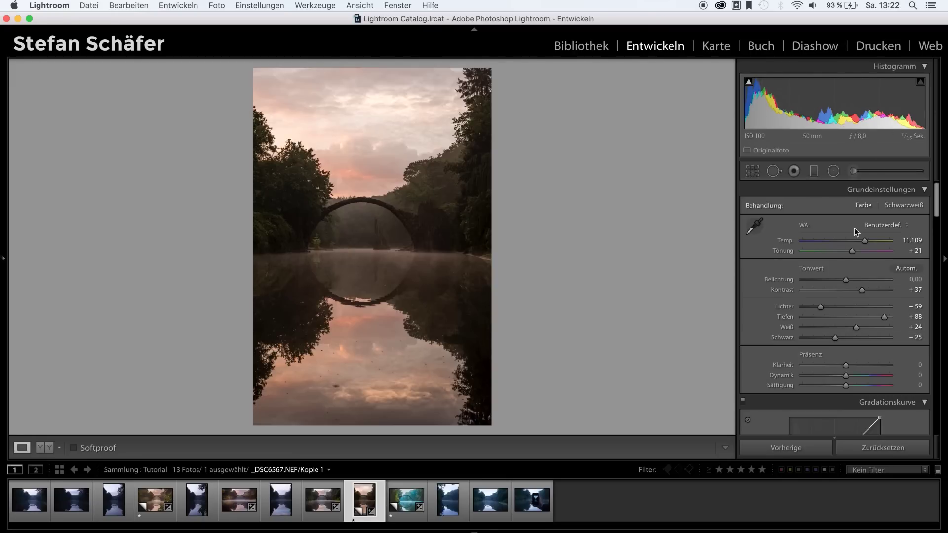
Raise exposure to about +0,55, Clarity to +25 and Vibrance to +23
left_click_drag(846, 280, 853, 280)
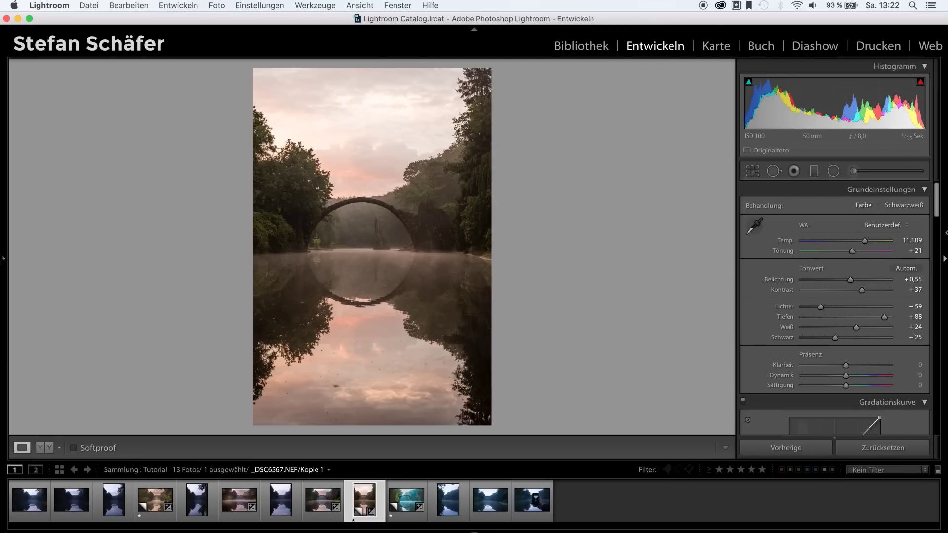
left_click_drag(859, 366, 856, 366)
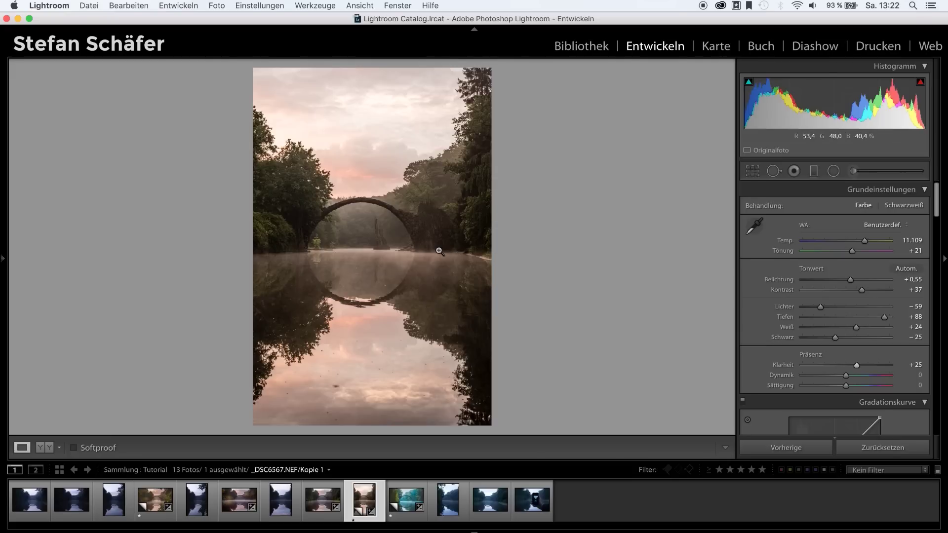
left_click_drag(845, 376, 856, 375)
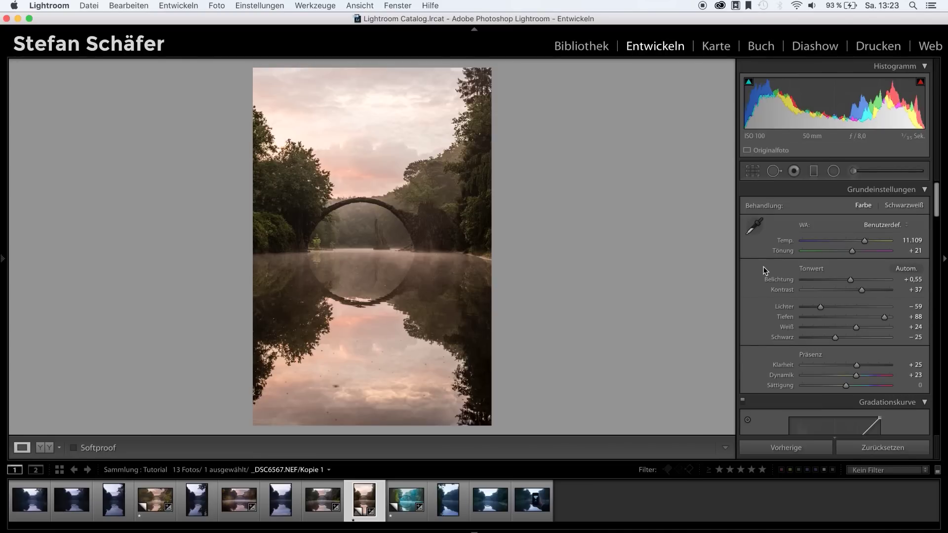
Lift the blacks, lower the whites, and add curve points at 22/23,5 % and 76,5/75,3 %
scroll(825, 324, "down", 1)
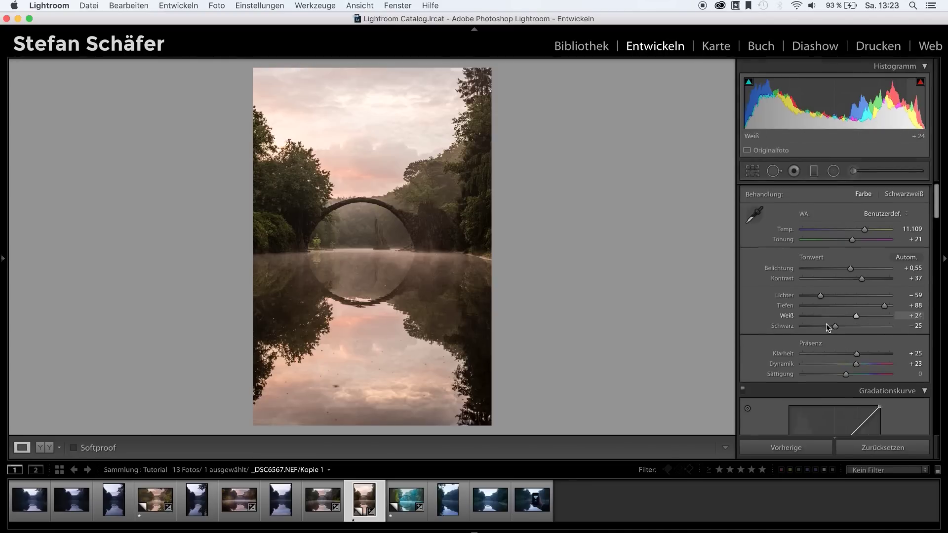
scroll(826, 324, "down", 5)
scroll(825, 324, "down", 5)
scroll(826, 324, "down", 2)
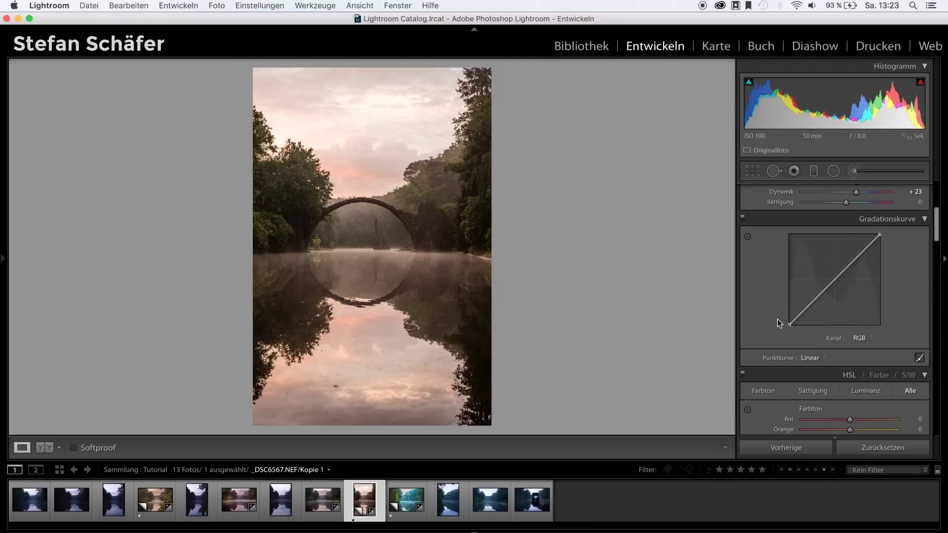
left_click_drag(788, 324, 788, 320)
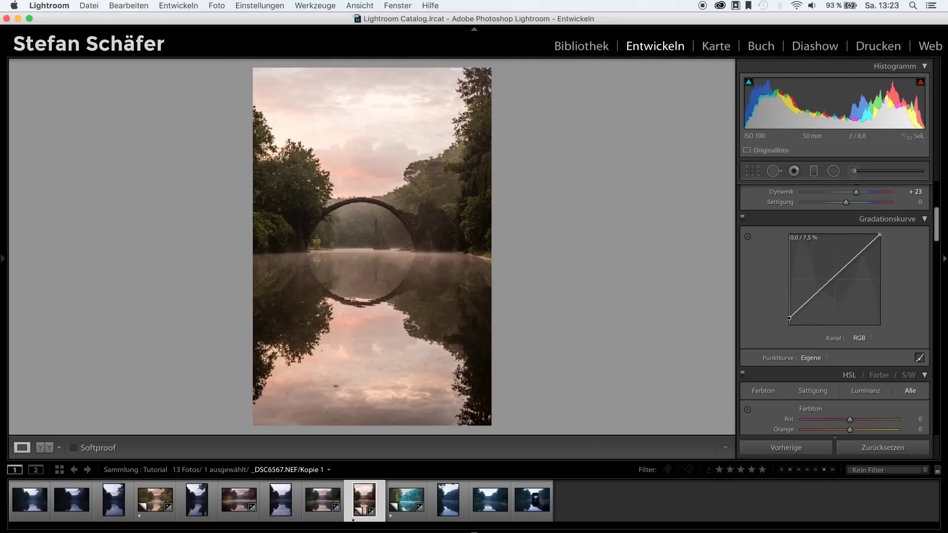
left_click_drag(789, 319, 789, 319)
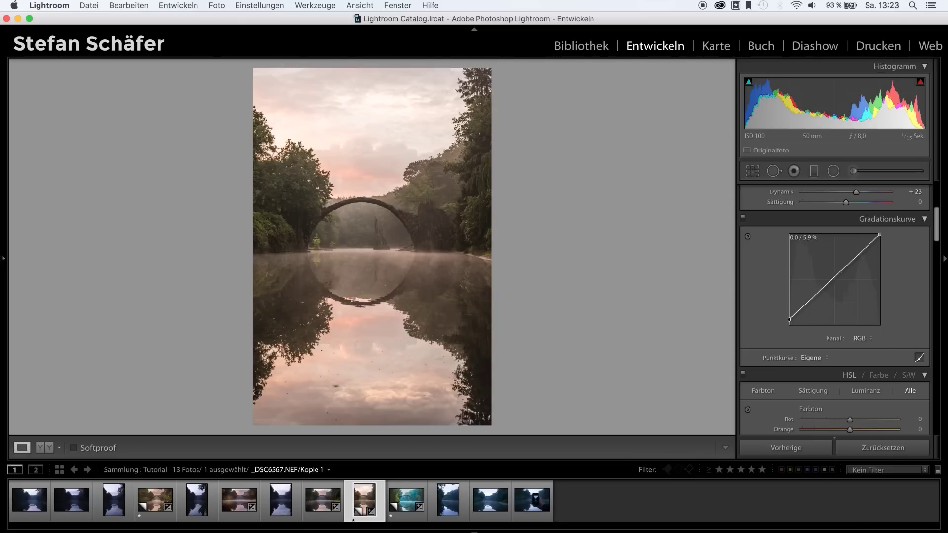
left_click_drag(880, 238, 879, 240)
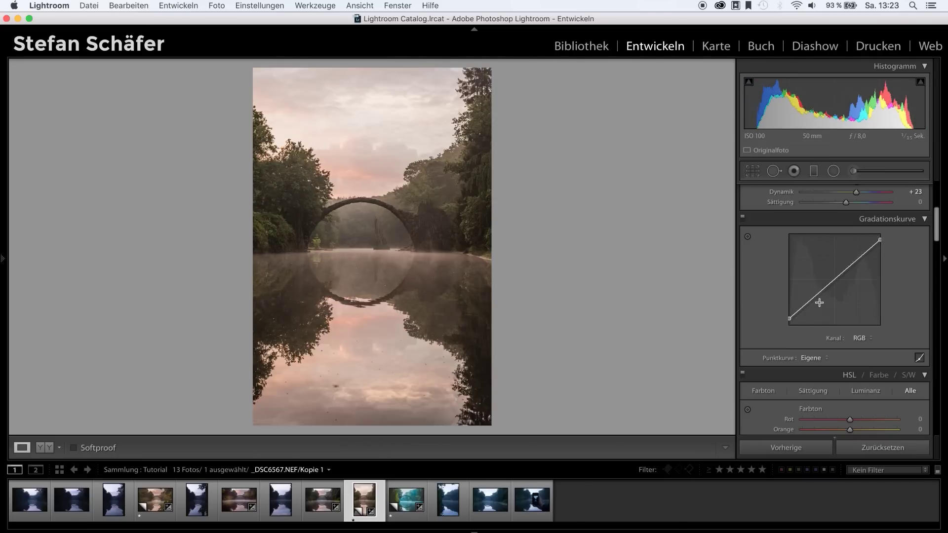
left_click_drag(802, 304, 809, 303)
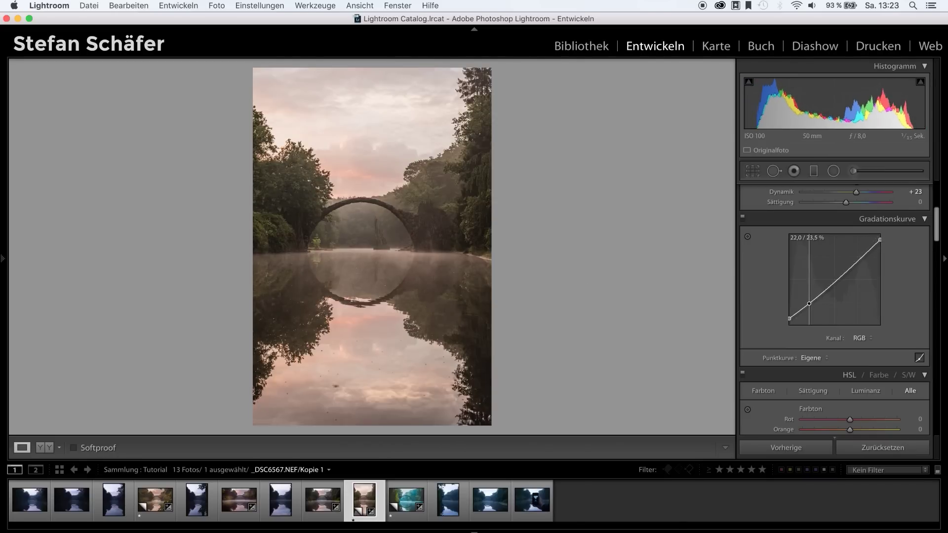
left_click_drag(858, 261, 858, 256)
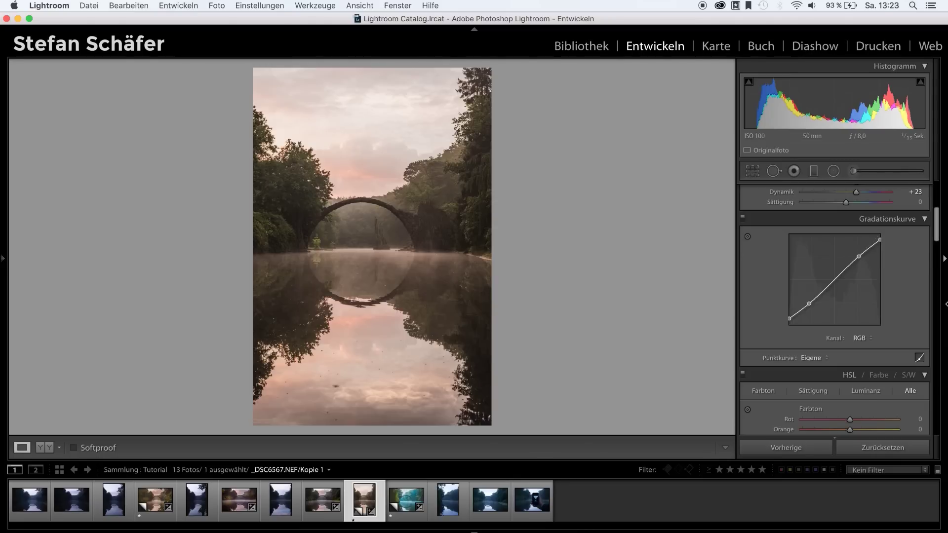
At 1:1 on the bridge pillar, set Sharpening Amount 81 and Masking 30, then return to Fit
scroll(858, 340, "down", 5)
scroll(858, 339, "down", 5)
scroll(858, 339, "down", 5)
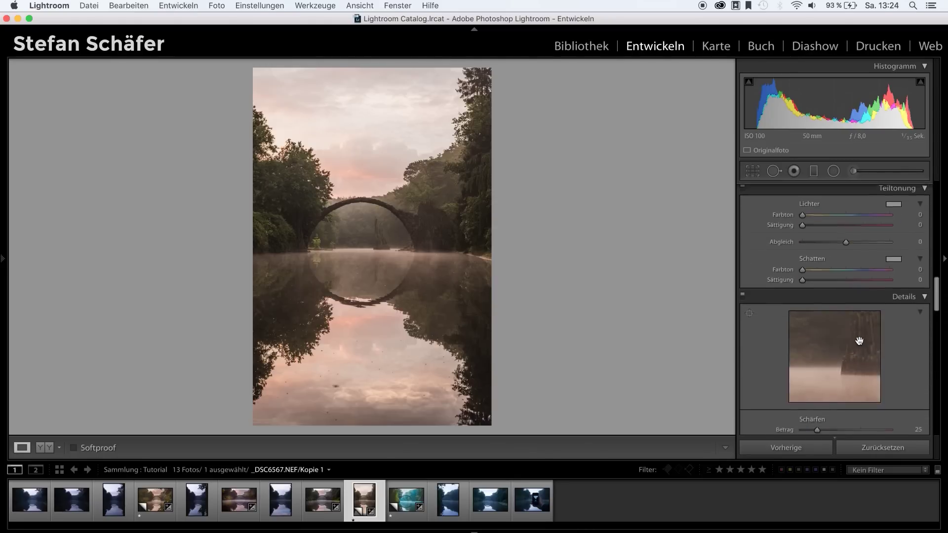
scroll(859, 341, "down", 3)
left_click(388, 240)
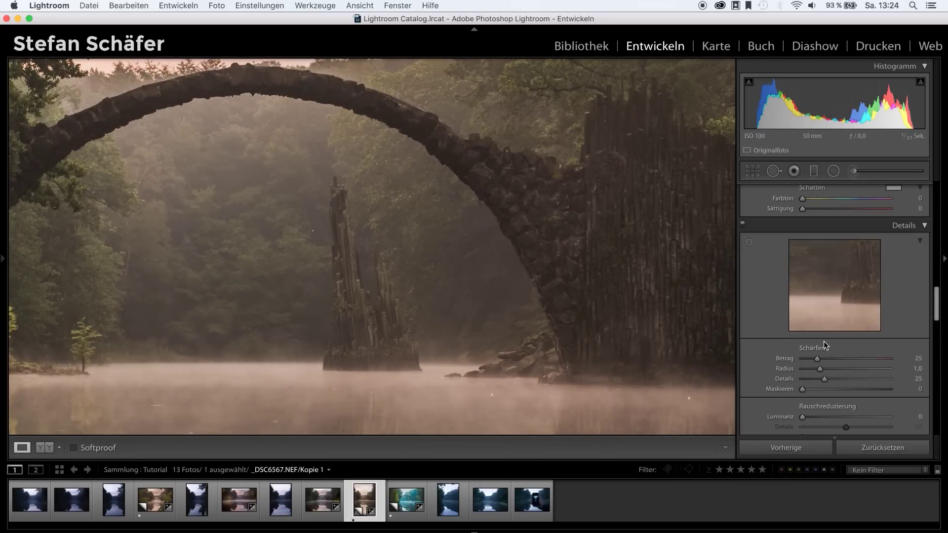
left_click_drag(817, 359, 849, 360)
key("alt")
left_click_drag(823, 396, 829, 391)
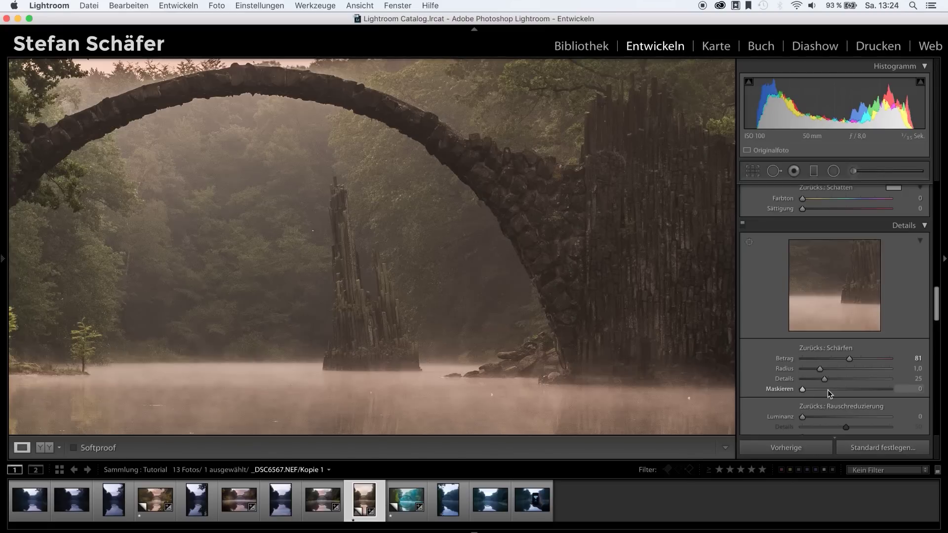
left_click(827, 390)
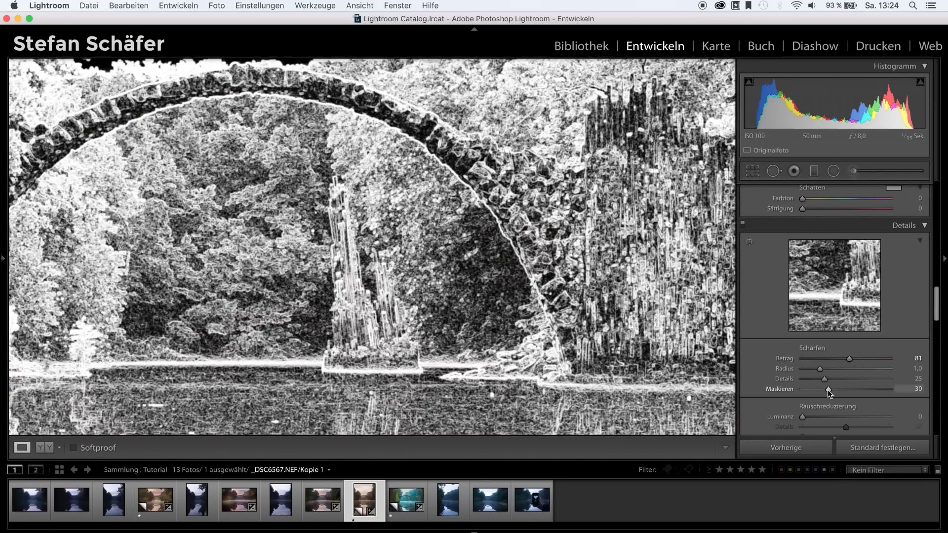
left_click(616, 293)
Enable Nikon lens profile corrections in Lens Corrections
scroll(860, 351, "down", 5)
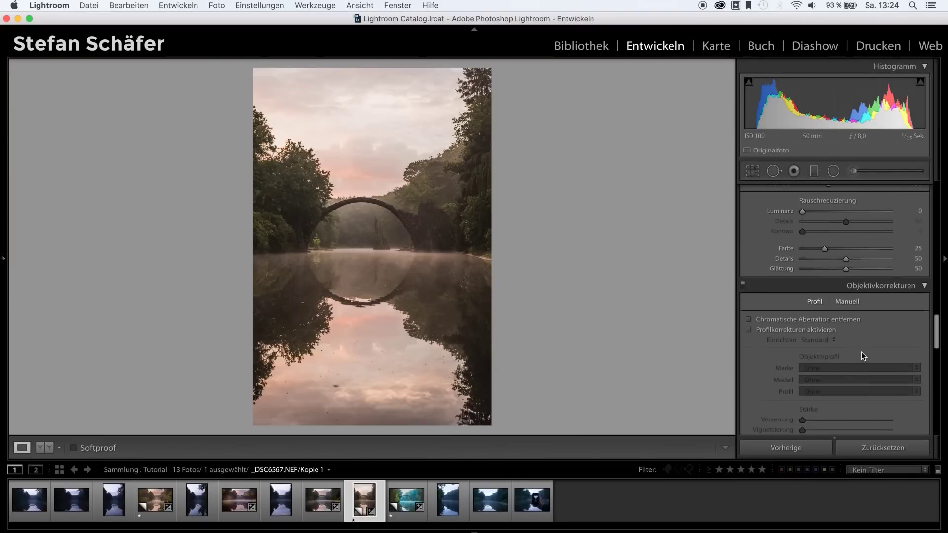
left_click(799, 325)
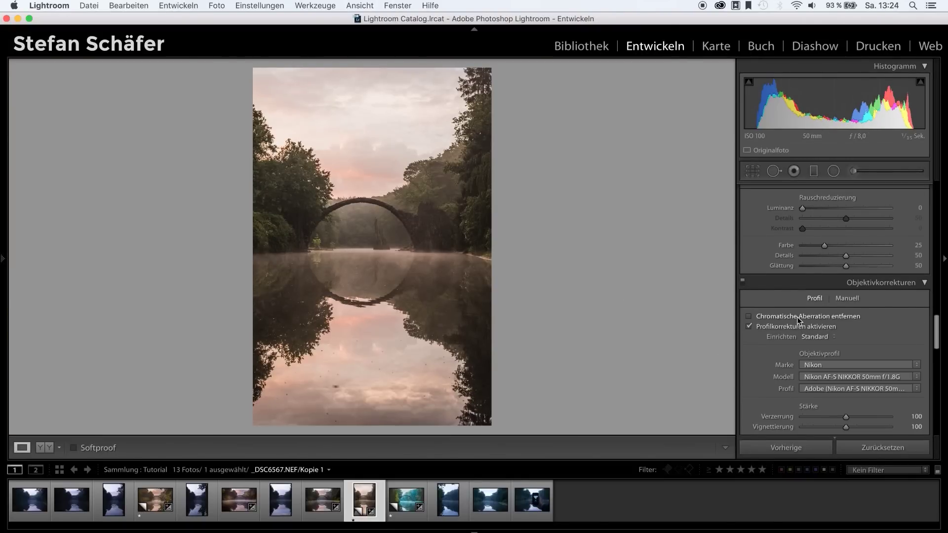
scroll(876, 317, "down", 2)
scroll(876, 317, "down", 2)
scroll(876, 317, "down", 2)
scroll(875, 317, "down", 2)
scroll(875, 317, "down", 2)
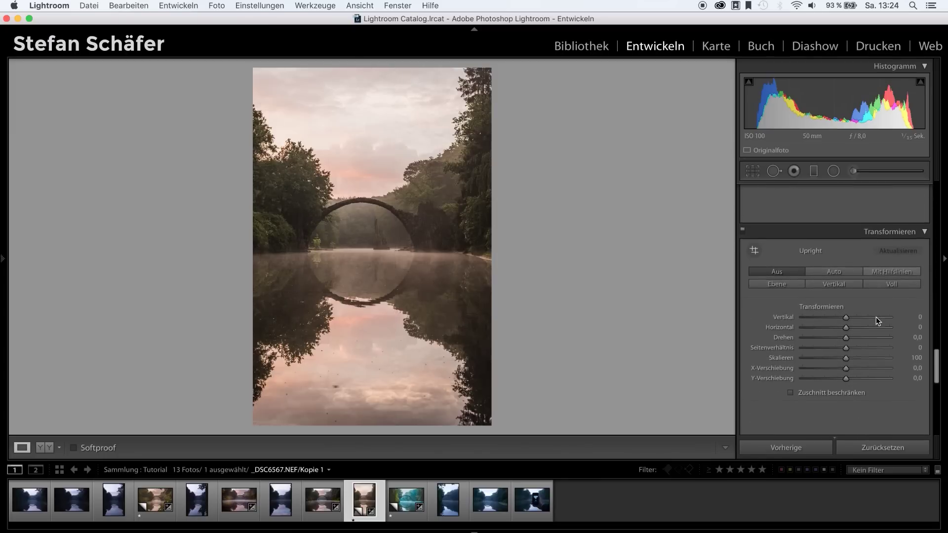
scroll(868, 319, "down", 3)
scroll(859, 321, "down", 2)
scroll(861, 321, "down", 1)
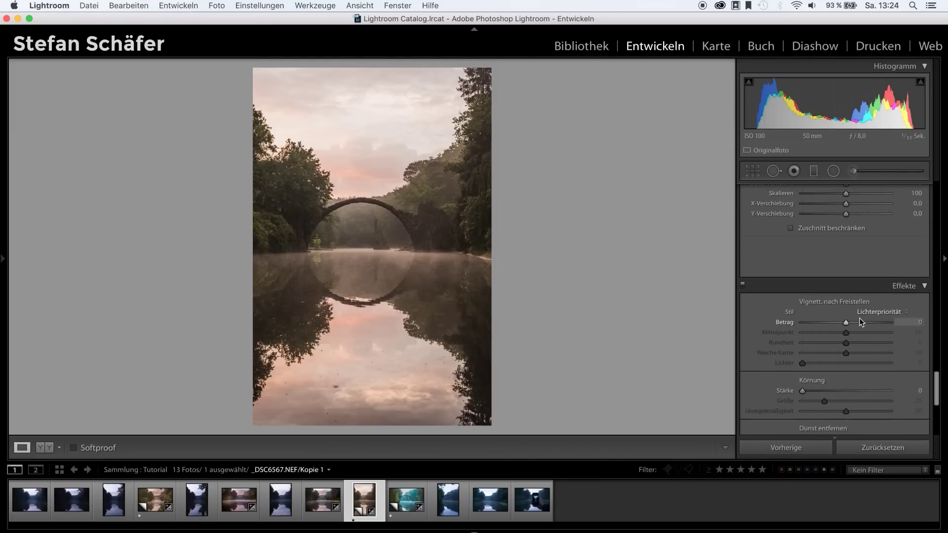
Set Post-Crop Vignetting Amount to −13 and Dehaze to +15
left_click_drag(846, 322, 840, 326)
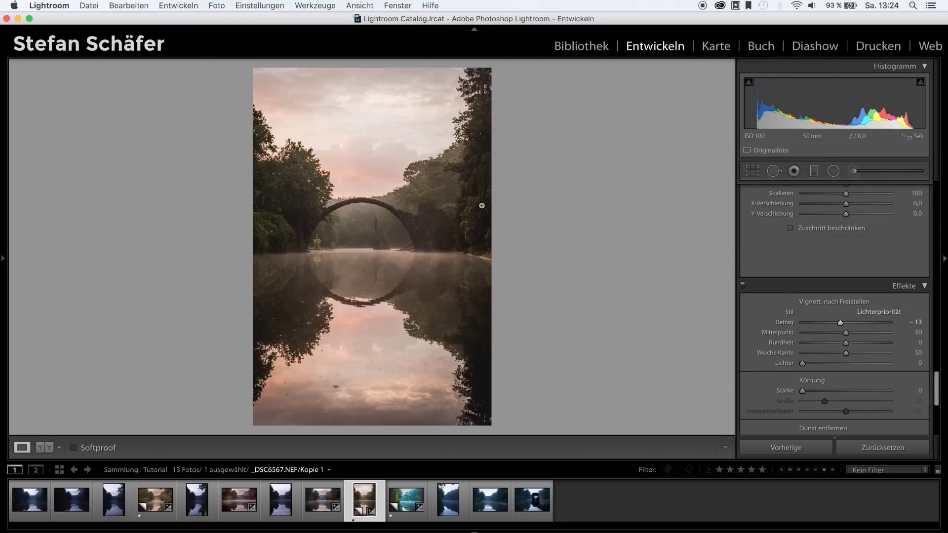
scroll(839, 346, "down", 4)
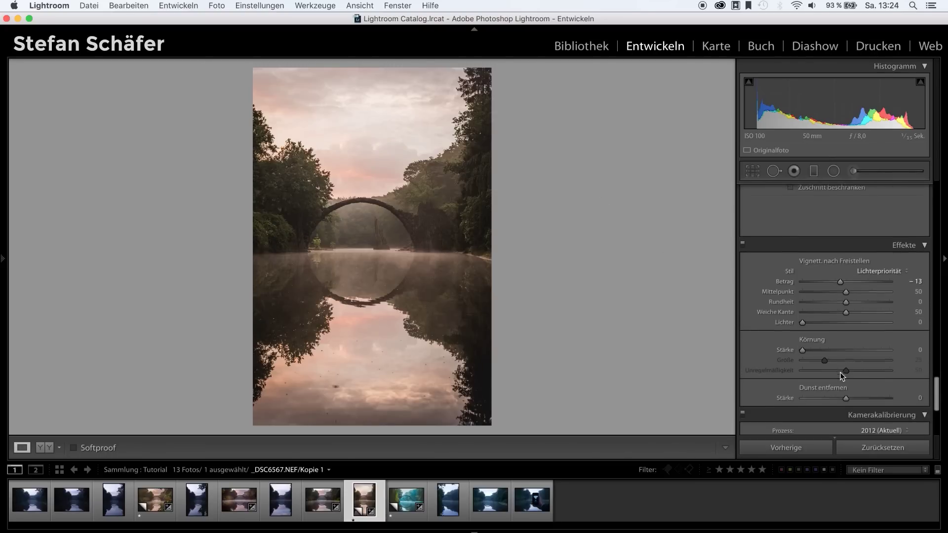
left_click_drag(848, 384, 853, 384)
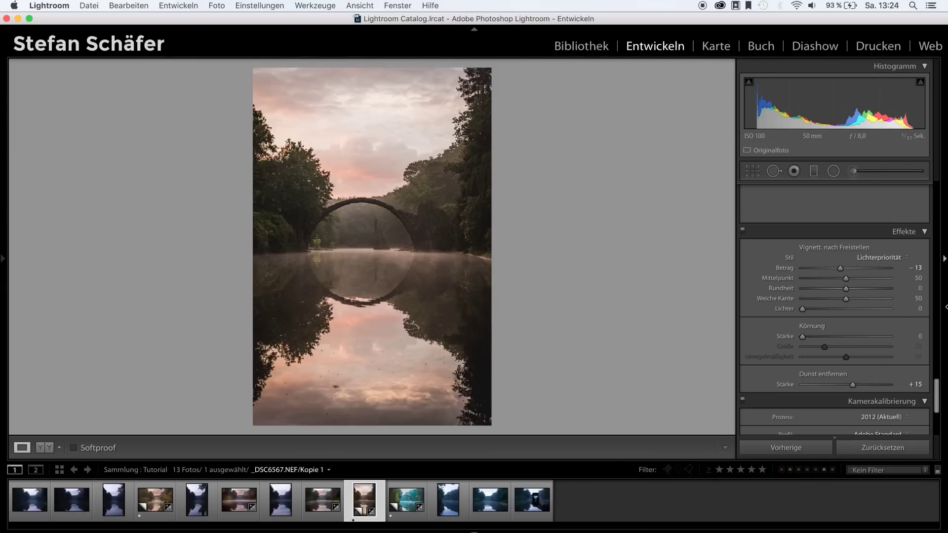
Set the Red, Green and Blue Primary Hue sliders to −6, −16 and −24
scroll(854, 372, "down", 10)
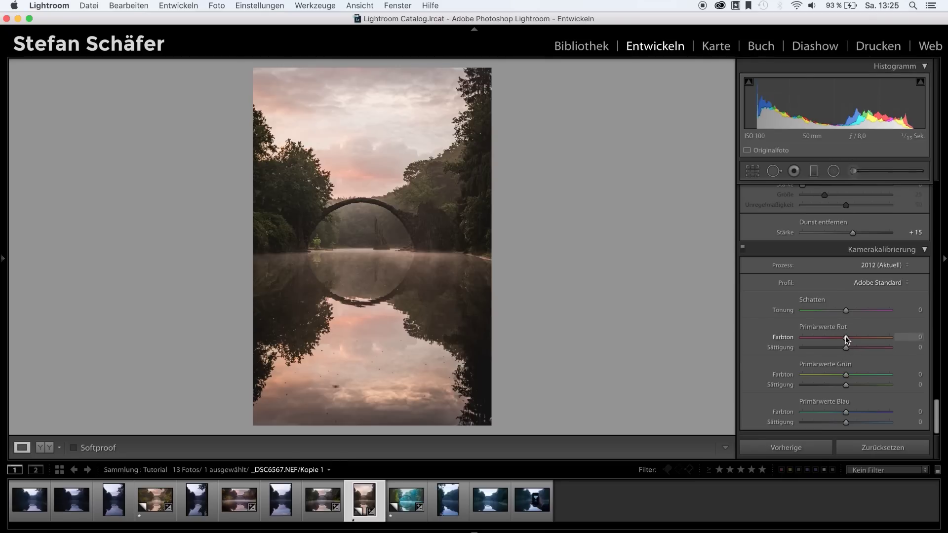
left_click_drag(845, 337, 842, 338)
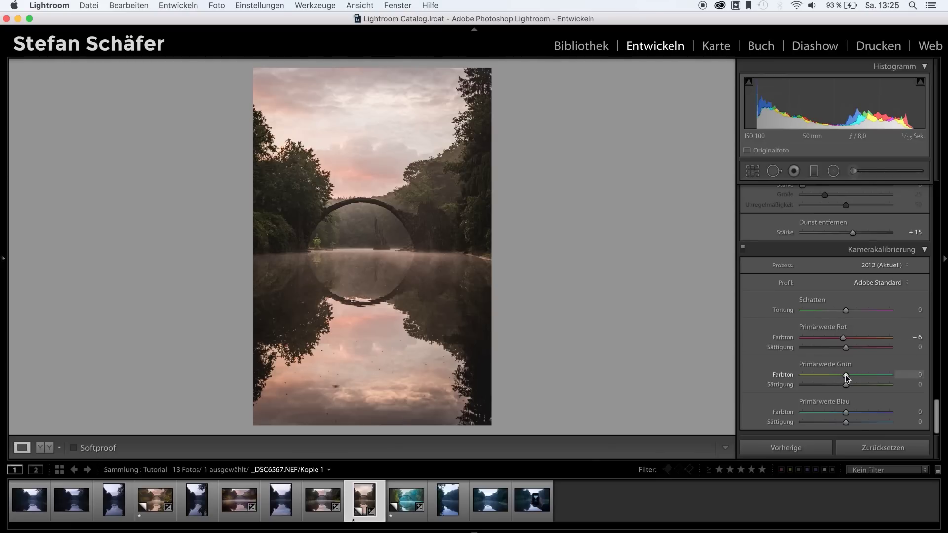
left_click_drag(845, 374, 840, 374)
left_click_drag(839, 374, 838, 374)
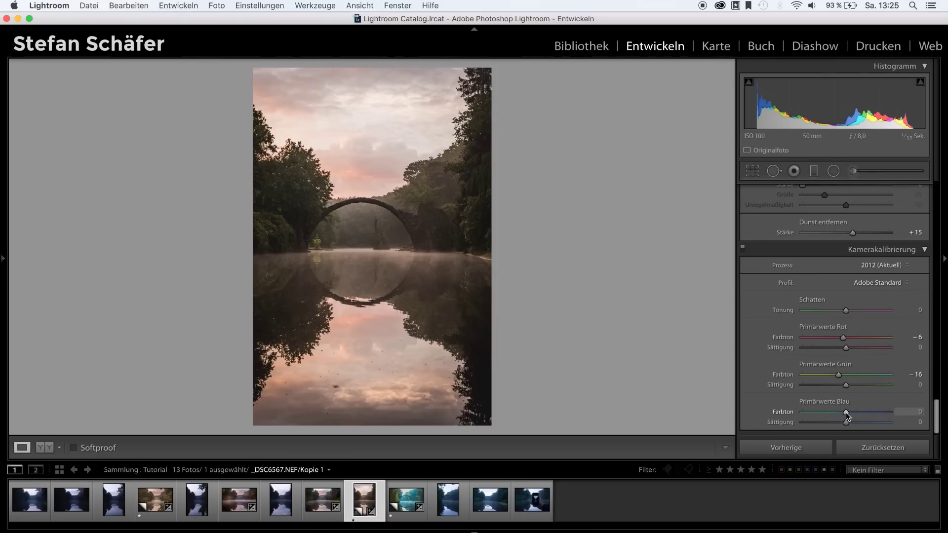
left_click_drag(845, 412, 833, 415)
Start a graduated filter with reset effect settings and exposure −0,53
scroll(769, 296, "up", 5)
scroll(768, 296, "up", 5)
scroll(768, 296, "up", 5)
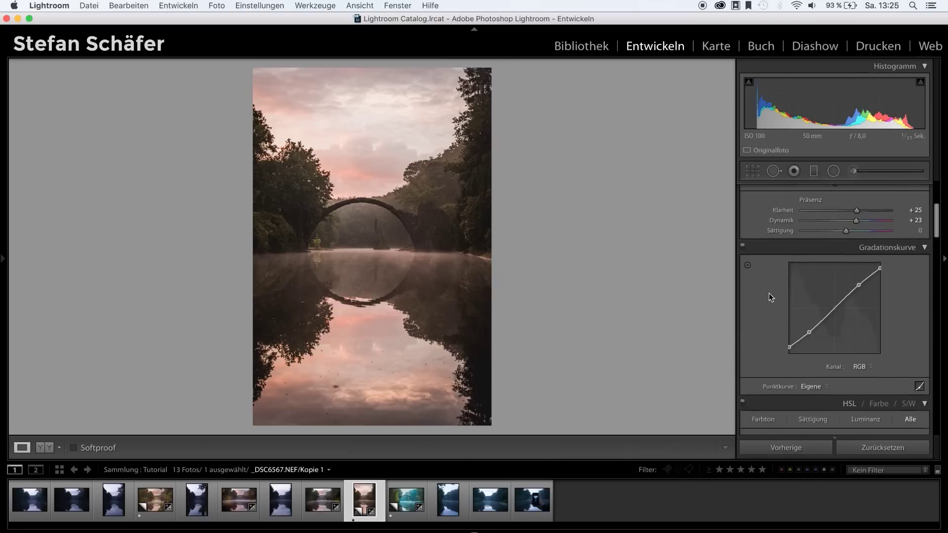
scroll(768, 296, "up", 5)
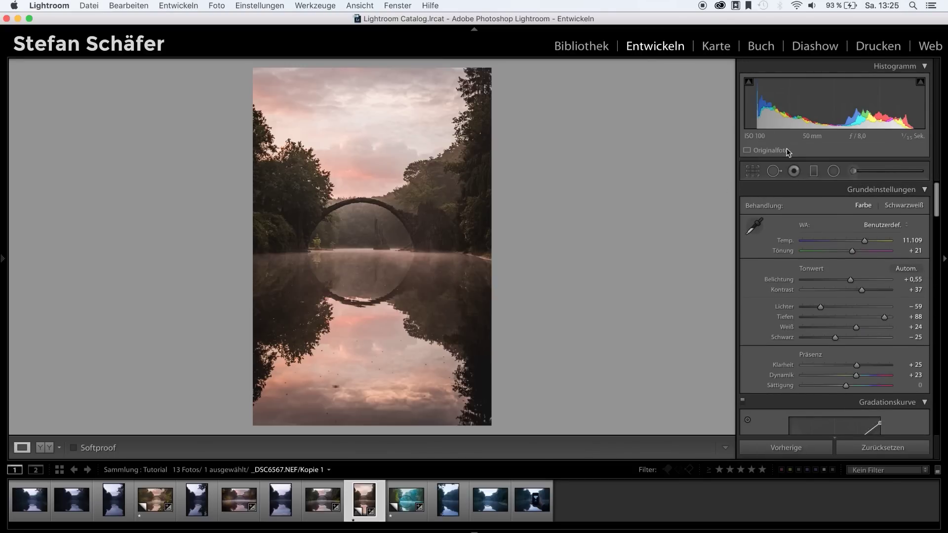
left_click(814, 171)
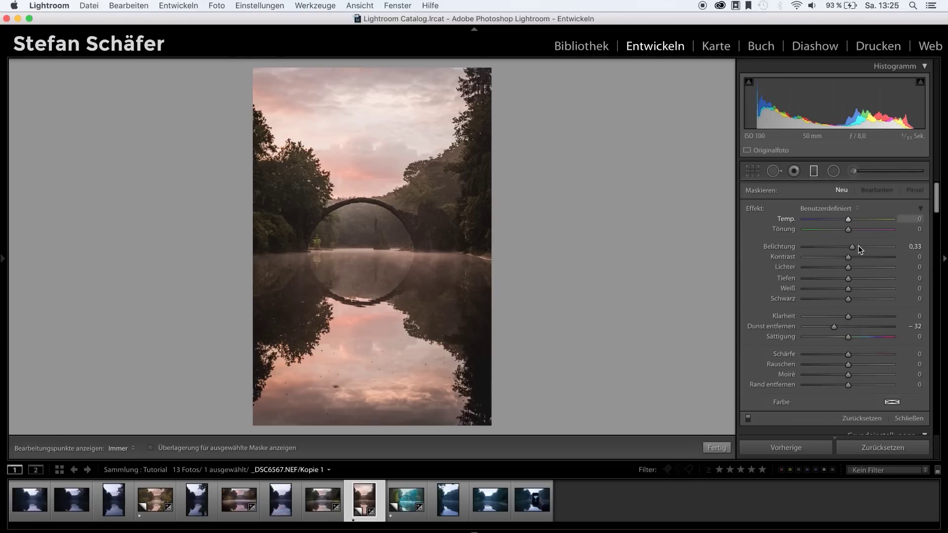
left_click(756, 207, "alt")
left_click(846, 247)
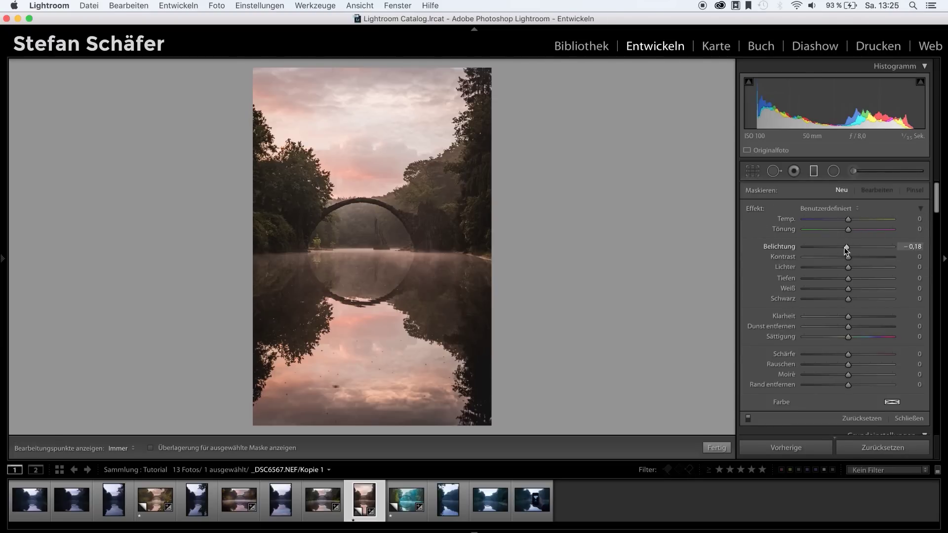
left_click_drag(841, 247, 840, 248)
Drag a horizontal gradient down over the sky, refine it with the erase brush, and finish
key("shift")
left_click_drag(374, 147, 377, 248)
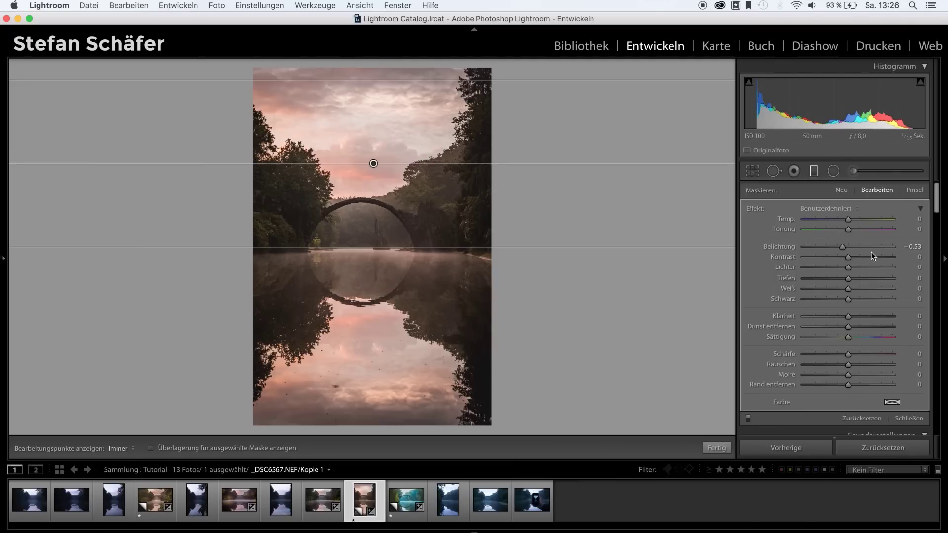
left_click(914, 191)
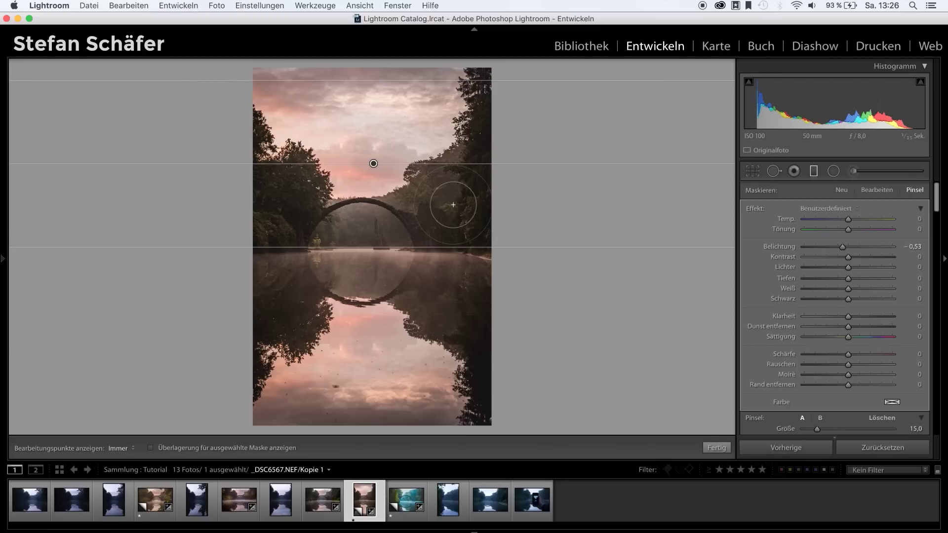
key("alt")
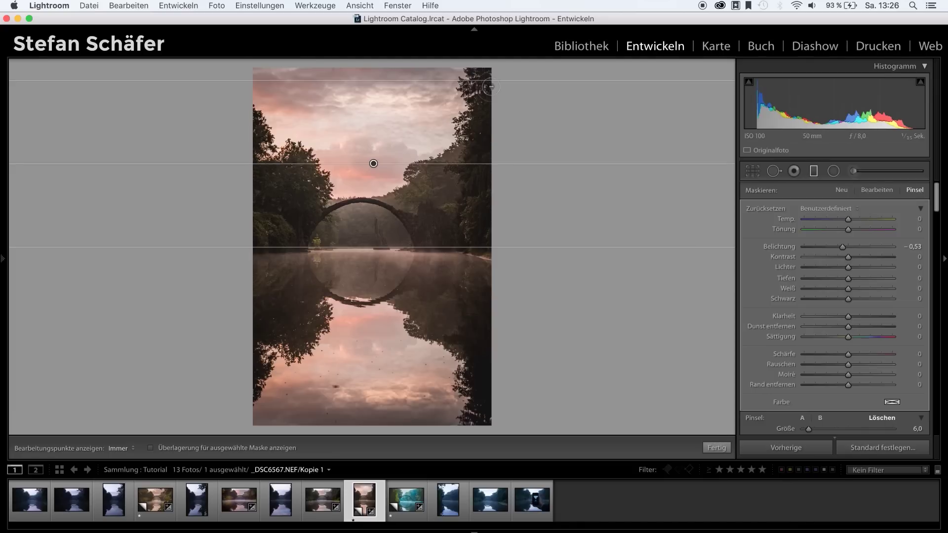
key("h")
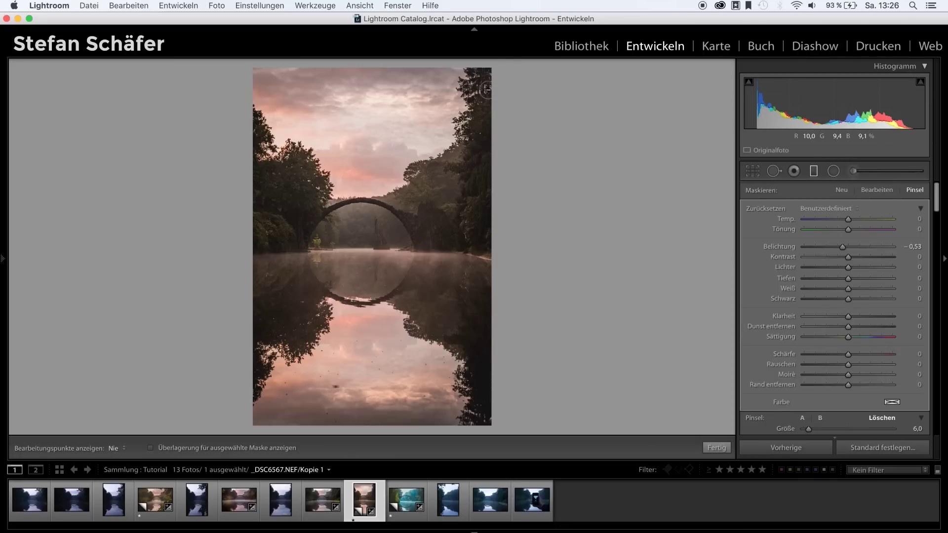
key("h")
key("h")
key("h")
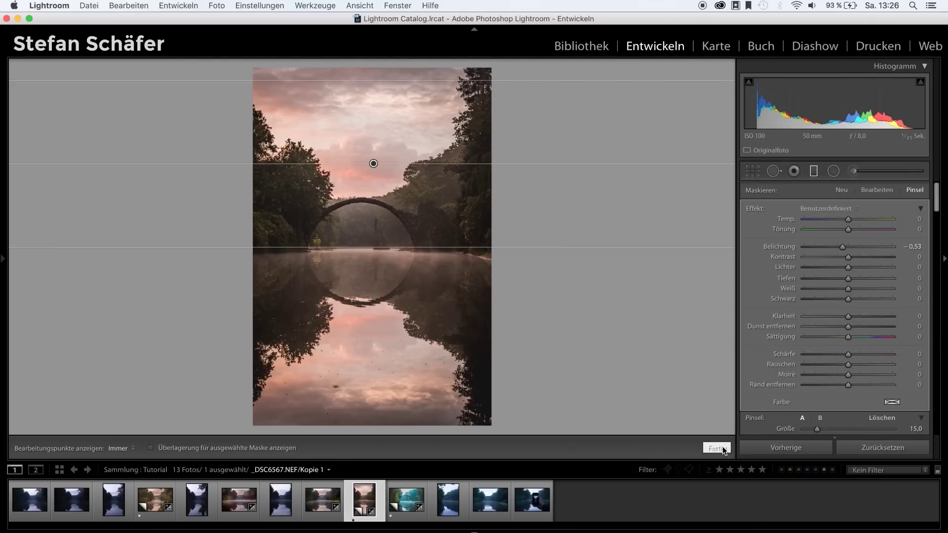
left_click(723, 448)
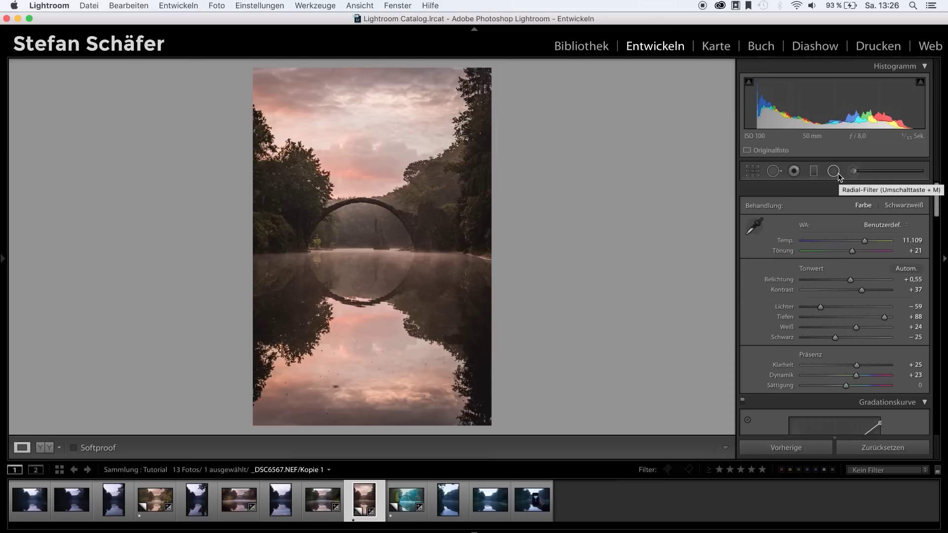
Place an inverted radial filter on the right-hand trees with exposure 0,77, Temp 34, Tint 21
left_click(834, 173)
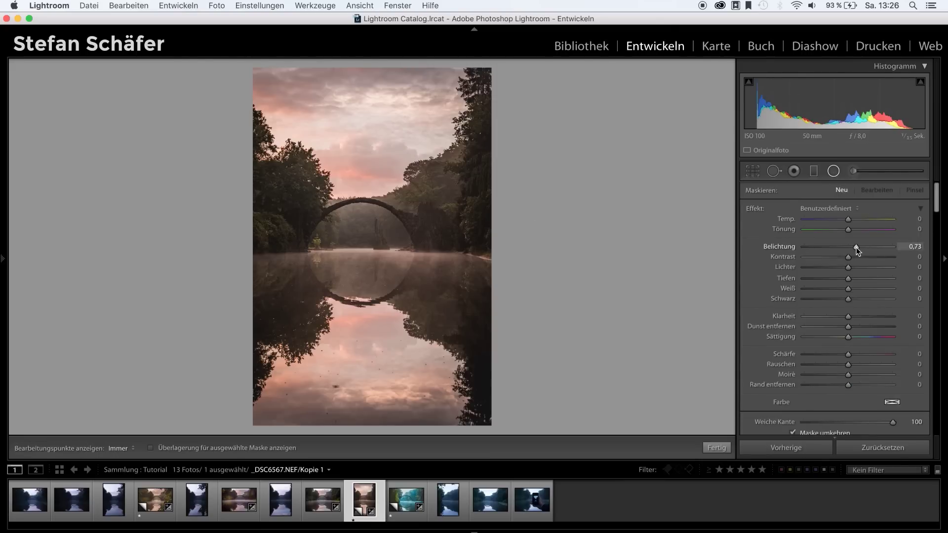
scroll(831, 316, "down", 2)
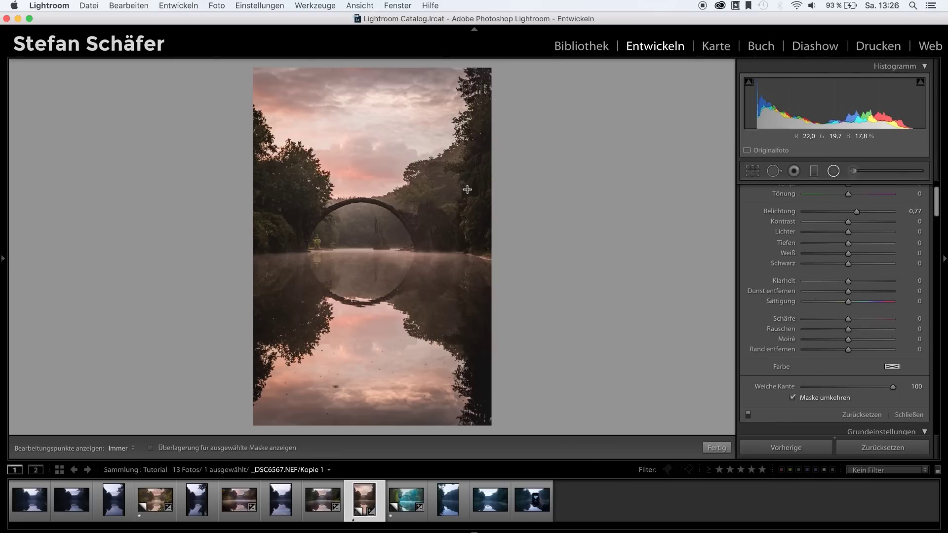
left_click_drag(462, 183, 486, 220)
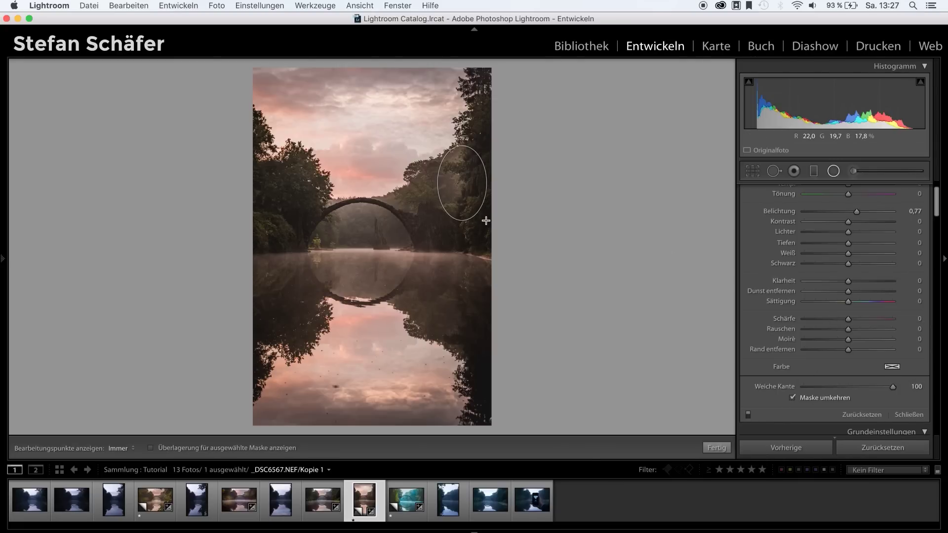
scroll(875, 232, "up", 3)
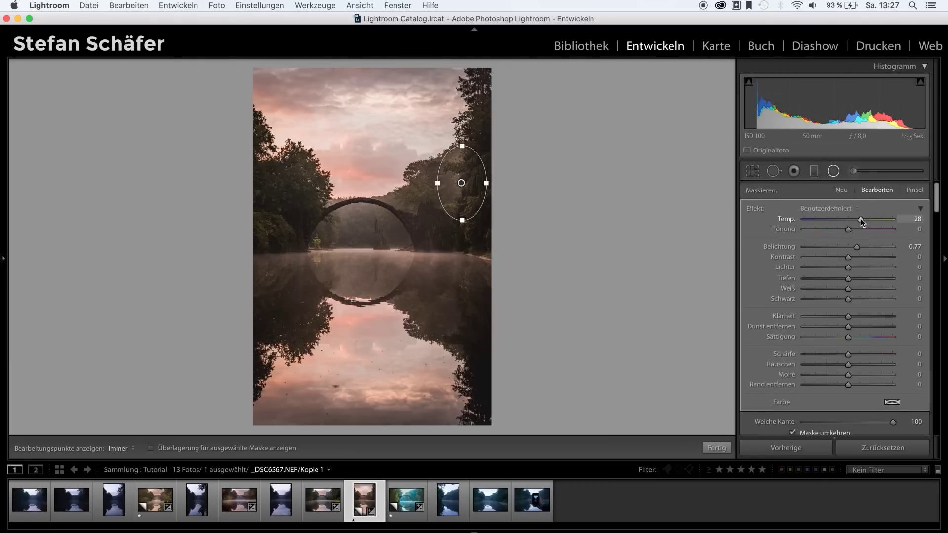
left_click_drag(862, 218, 858, 228)
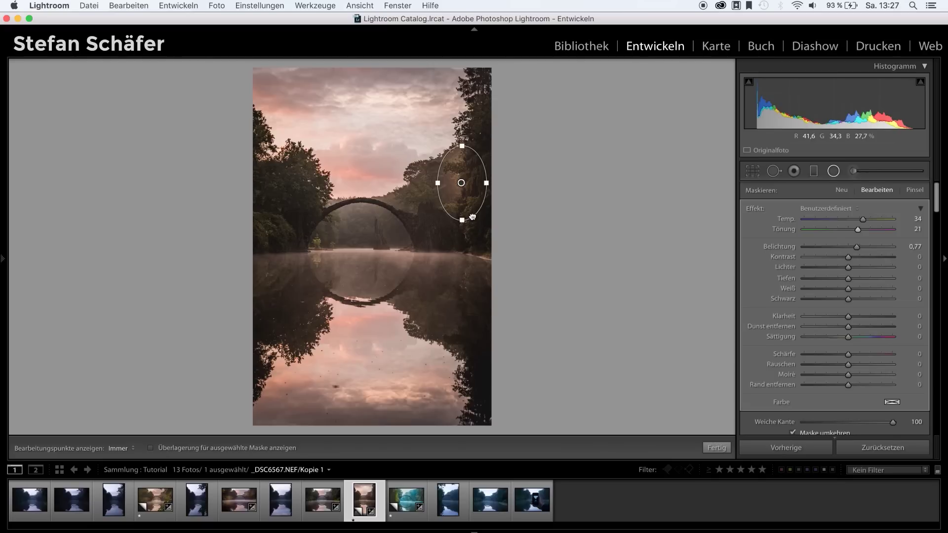
left_click_drag(461, 183, 474, 215)
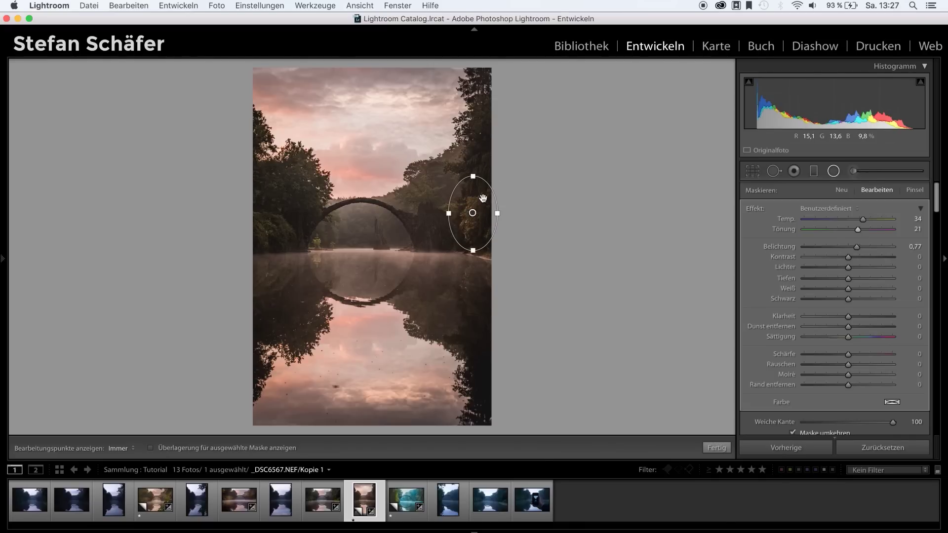
Duplicate the radial filter onto the left-hand trees and the left side of the water
right_click(479, 202)
left_click(484, 207)
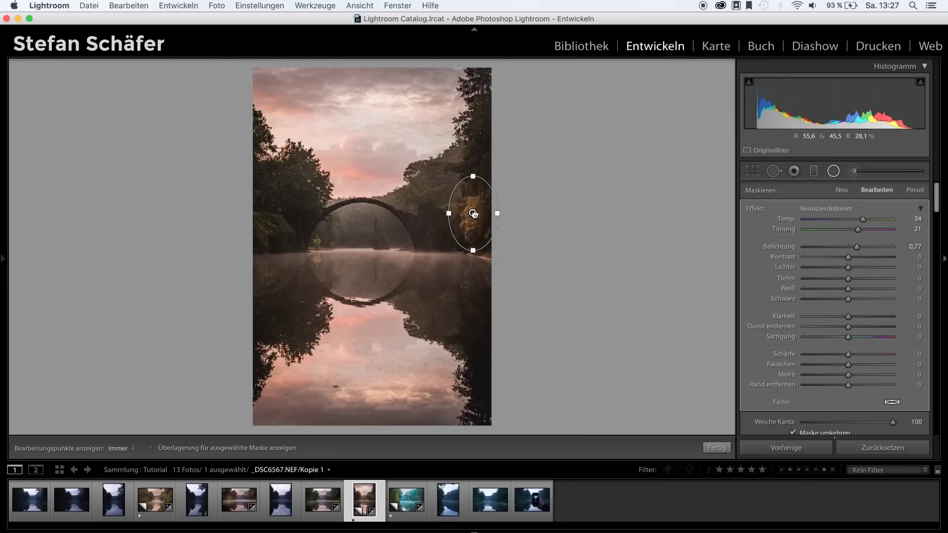
left_click_drag(291, 197, 263, 229)
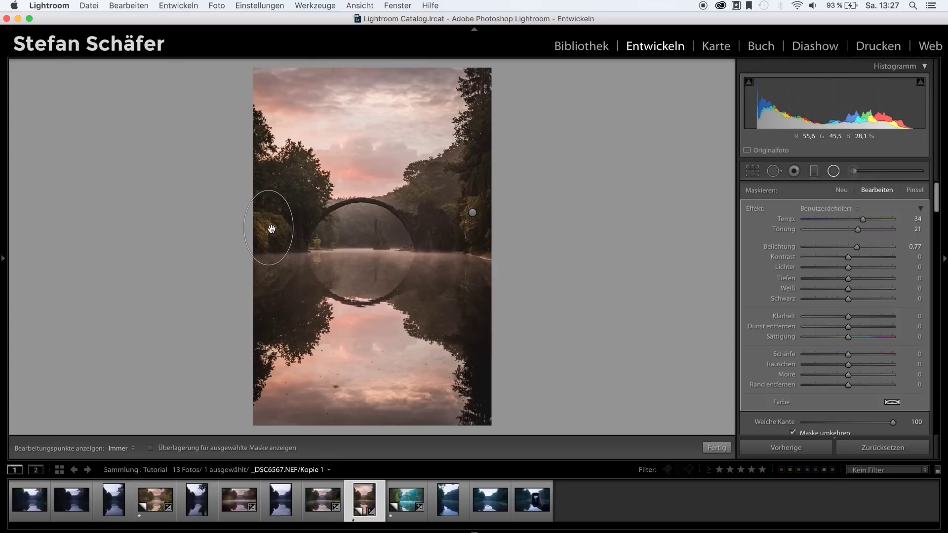
right_click(271, 229)
left_click(299, 233)
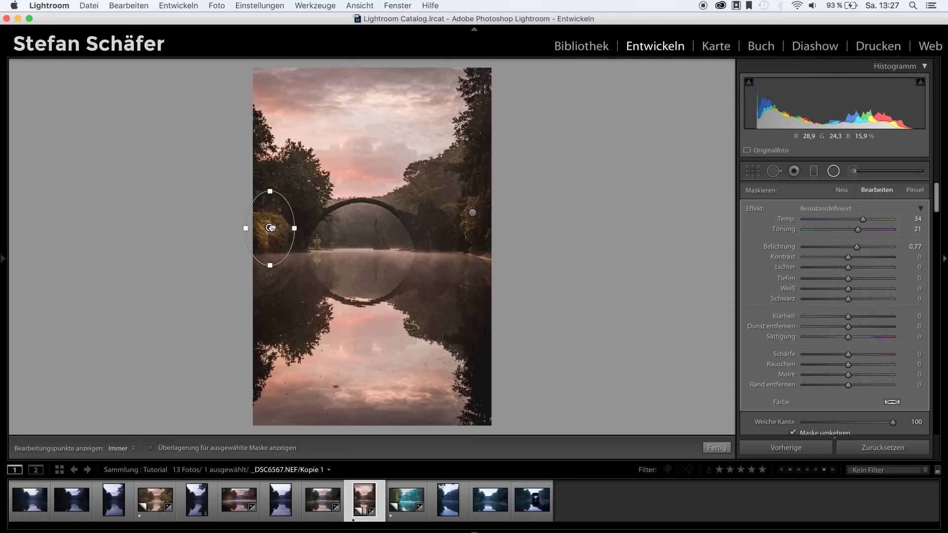
left_click(274, 292)
left_click_drag(275, 289, 275, 288)
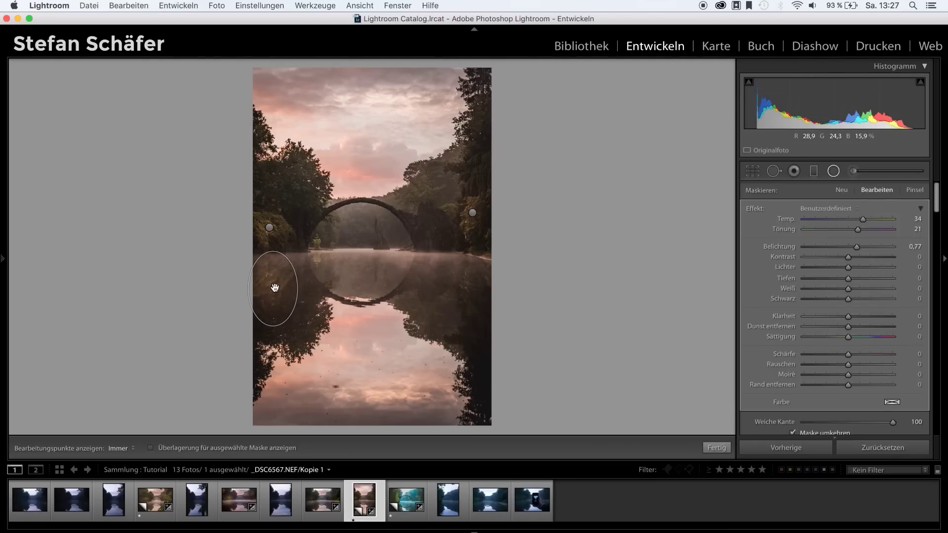
Copy the filter to the water's right edge, then another under the bridge arch at exposure 0,50
right_click(275, 288)
left_click(296, 292)
left_click_drag(273, 288, 475, 280)
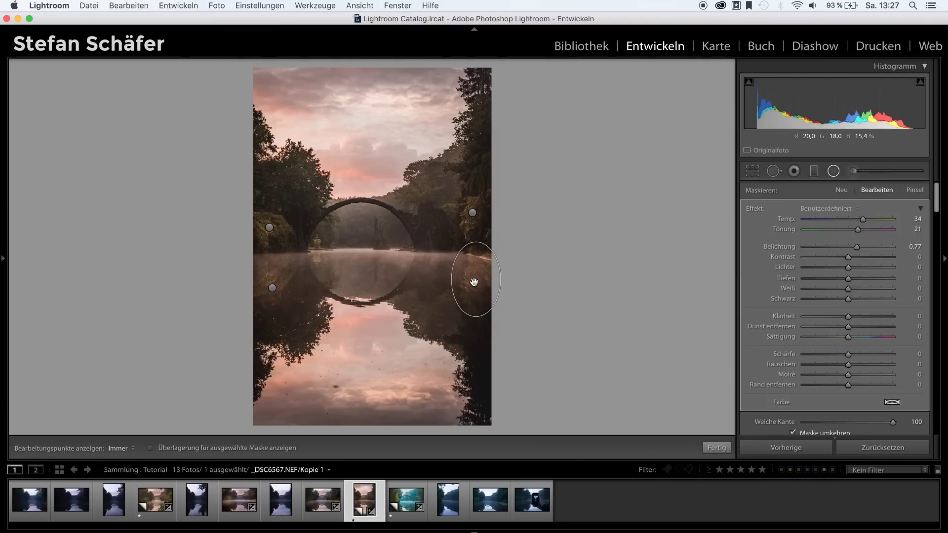
right_click(473, 282)
left_click(489, 282)
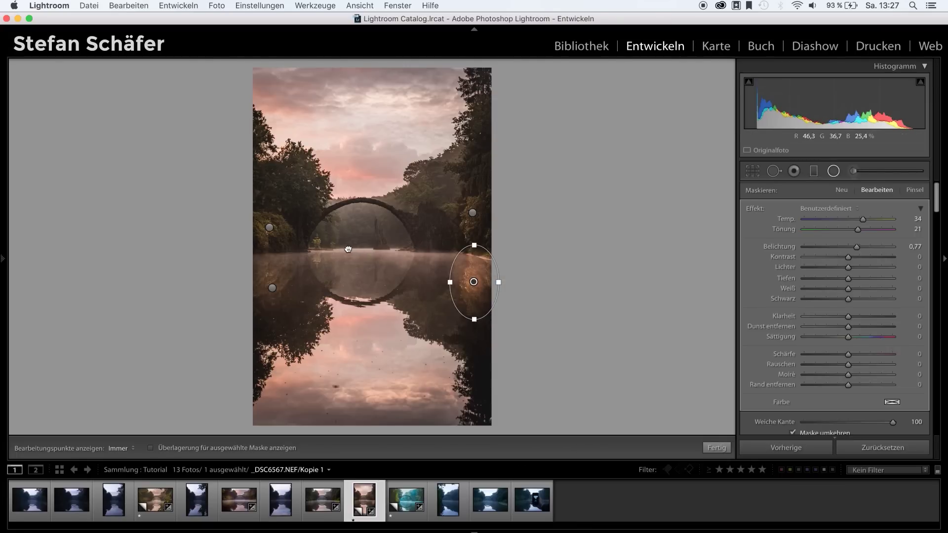
left_click_drag(346, 248, 400, 247)
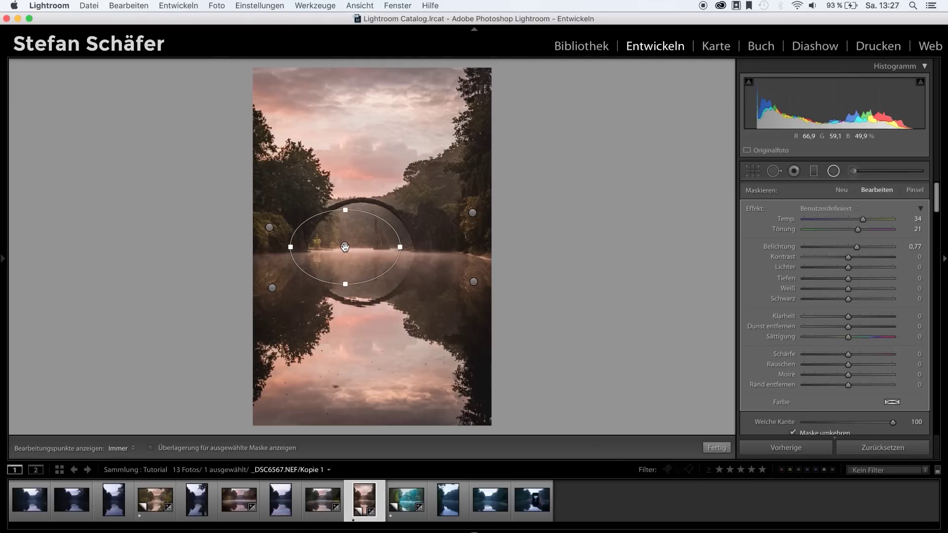
mouse_move(345, 250)
left_mouse_down()
mouse_move(369, 249)
mouse_move(356, 248)
left_mouse_up()
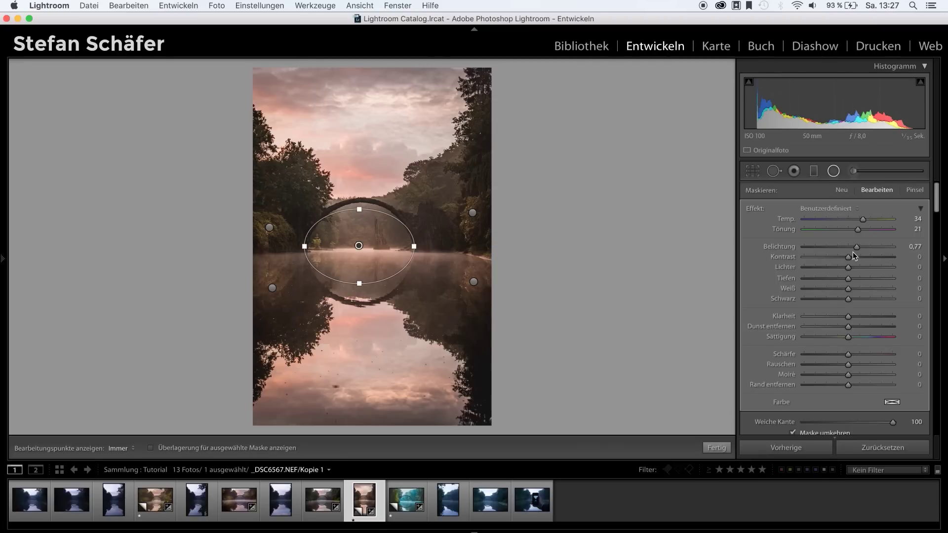
left_click_drag(854, 247, 851, 247)
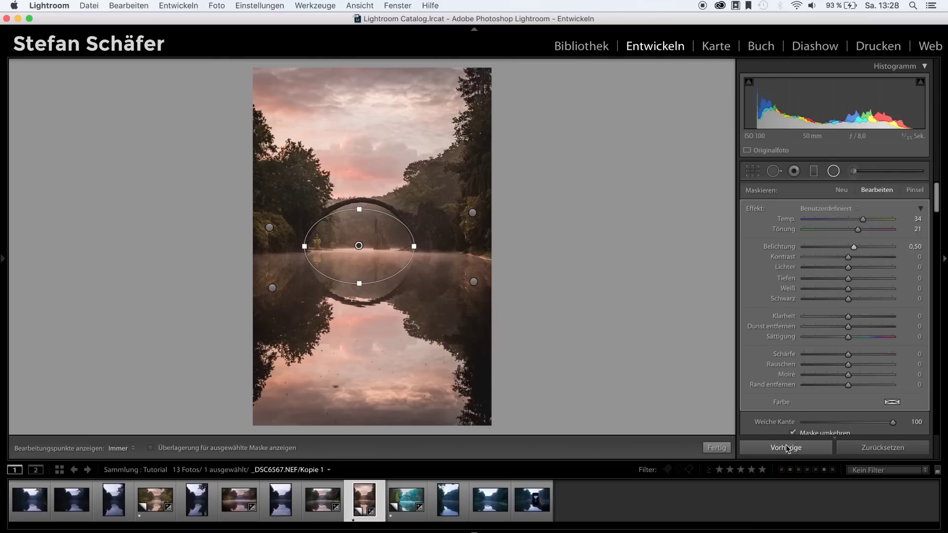
Finish the radial filters, zoom to 1:1 on the pink sky reflection, and choose Spot Removal
left_click(717, 448)
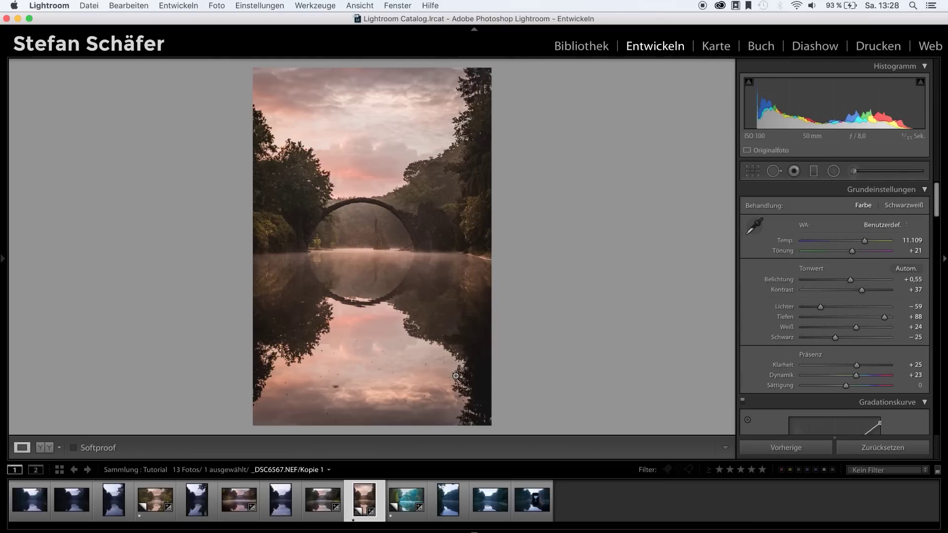
left_click(334, 391)
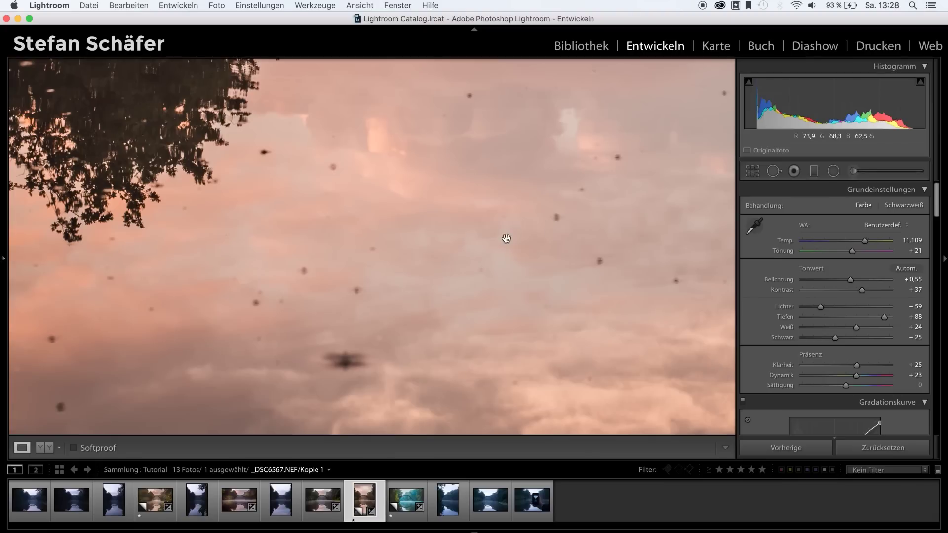
key("z")
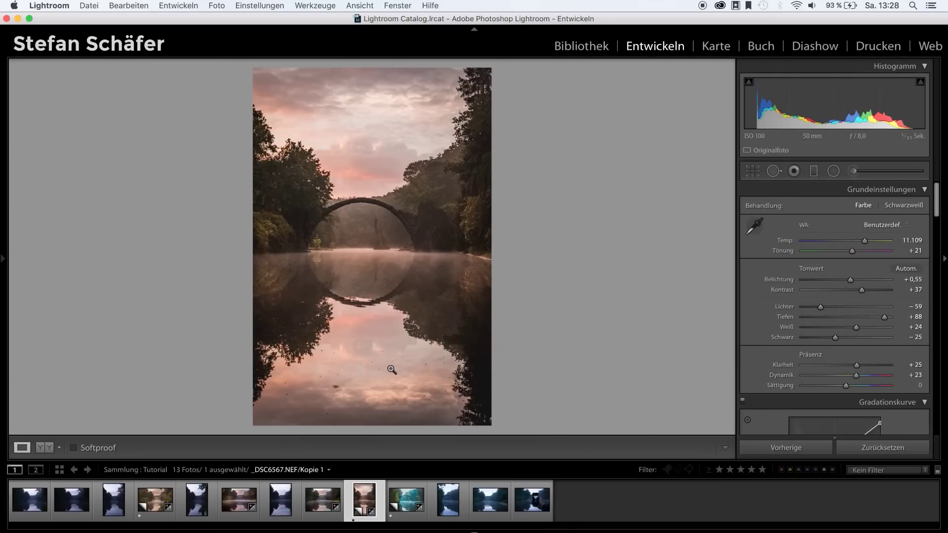
left_click(402, 355)
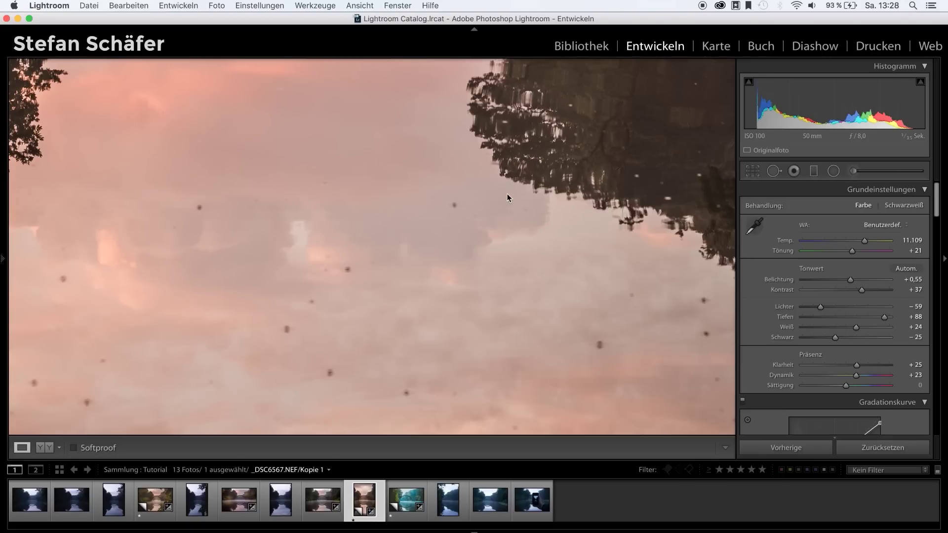
left_click(774, 171)
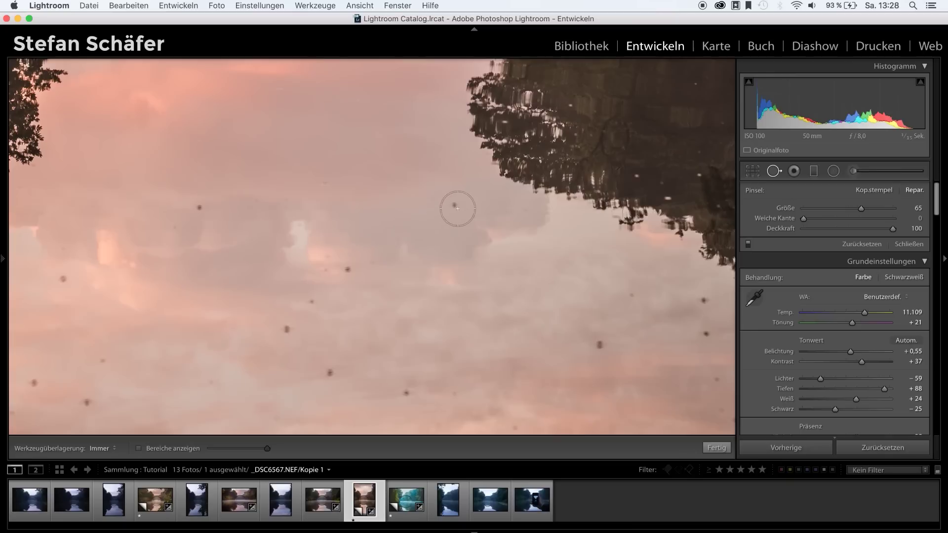
Shrink the spot brush to 36, heal each dust spot in the sky reflection, and finish
scroll(462, 205, "down", 3)
scroll(462, 205, "down", 3)
scroll(462, 205, "down", 3)
scroll(462, 205, "down", 2)
left_click(455, 204)
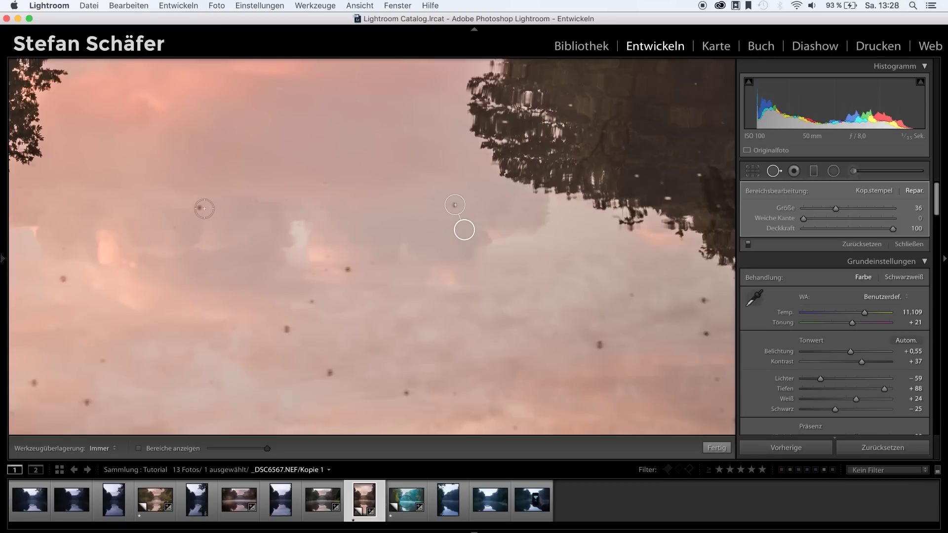
left_click(198, 208)
left_click(348, 270)
left_click(287, 329)
left_click(63, 278)
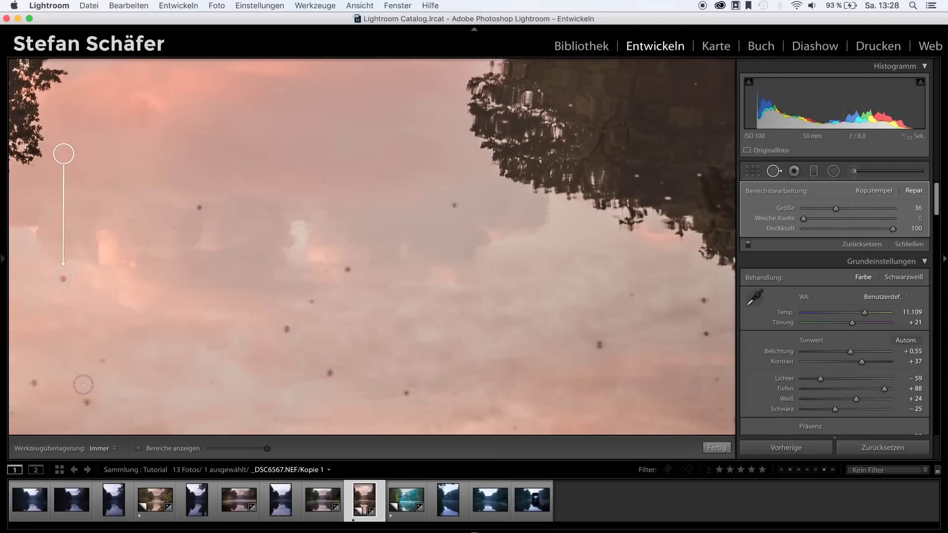
left_click(88, 401)
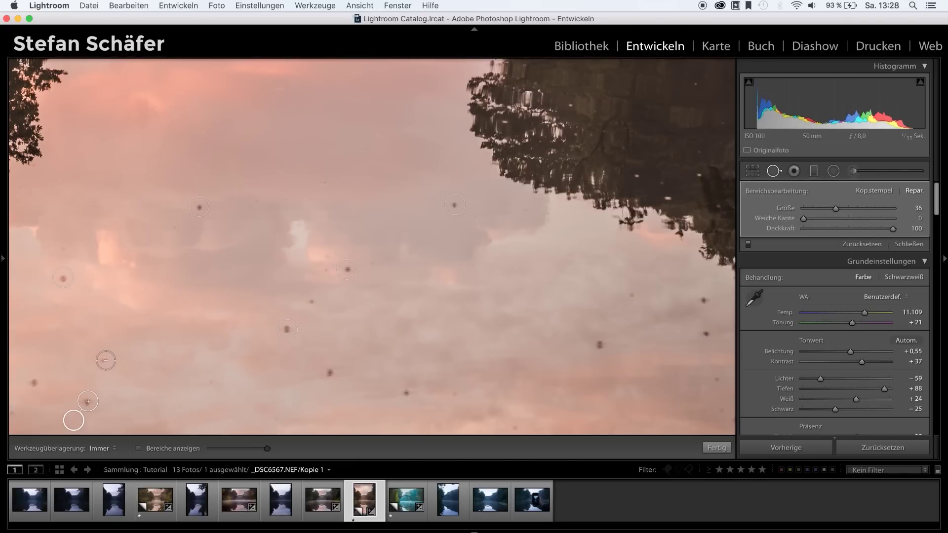
left_click(103, 360)
left_click(32, 382)
left_click(716, 448)
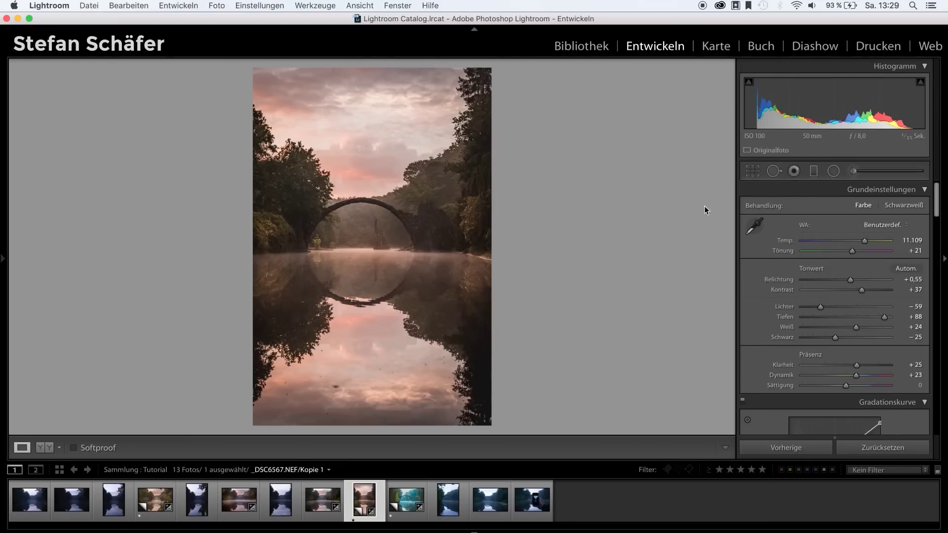
Paint an adjustment brush with exposure 0,25, dehaze −25 and flow 48 over the water
left_click(880, 173)
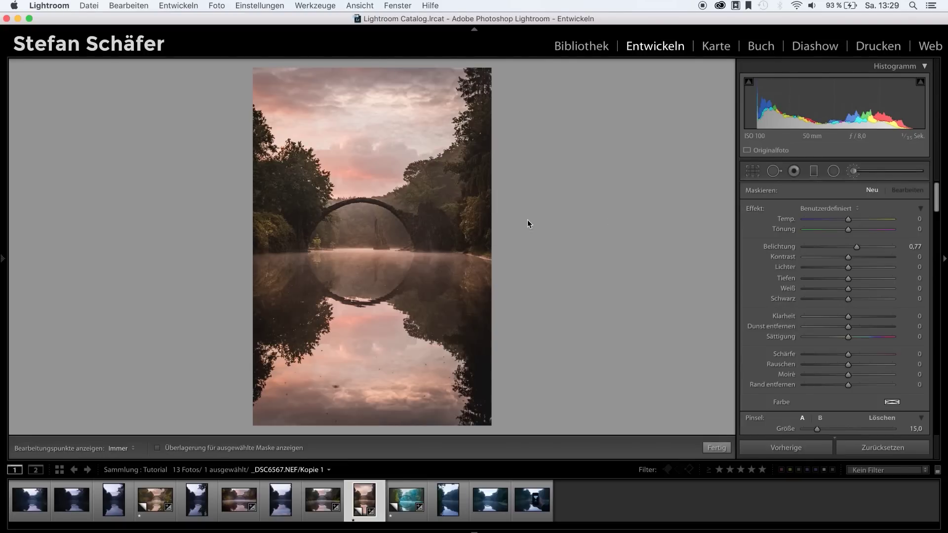
left_click_drag(855, 247, 850, 246)
left_click_drag(848, 327, 838, 326)
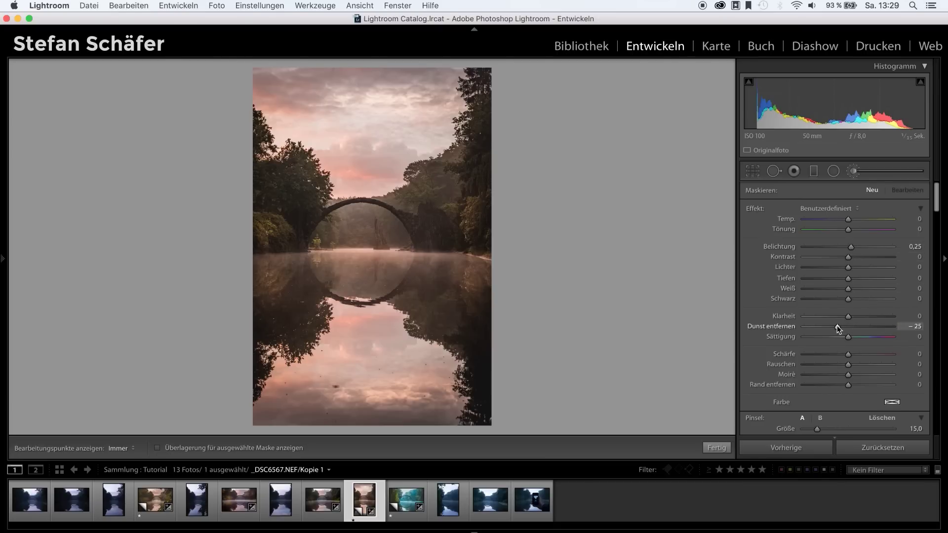
scroll(807, 355, "down", 2)
scroll(820, 356, "down", 3)
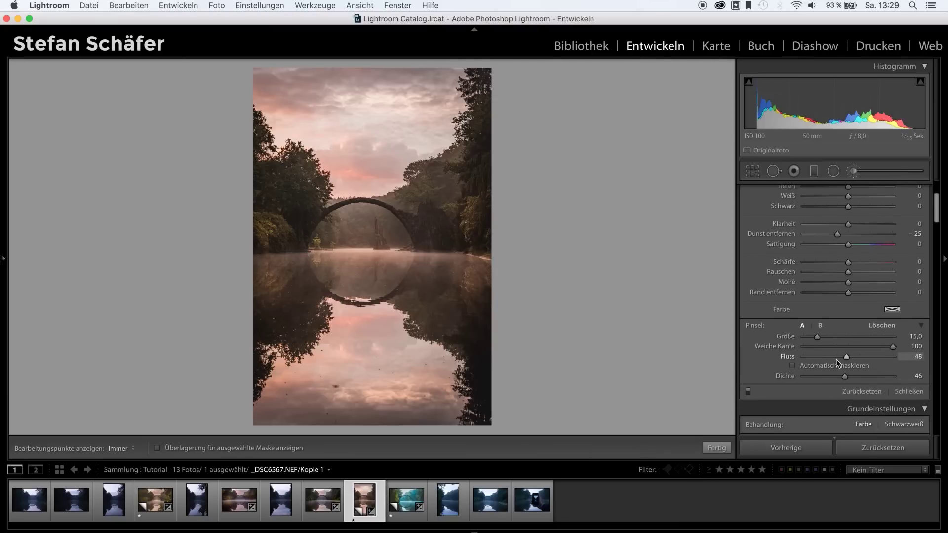
key("h")
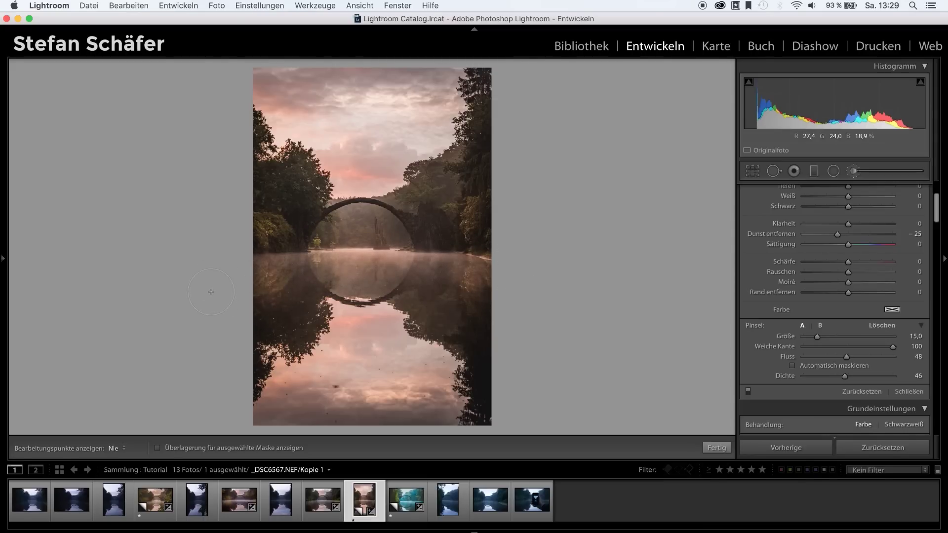
key("h")
key("h")
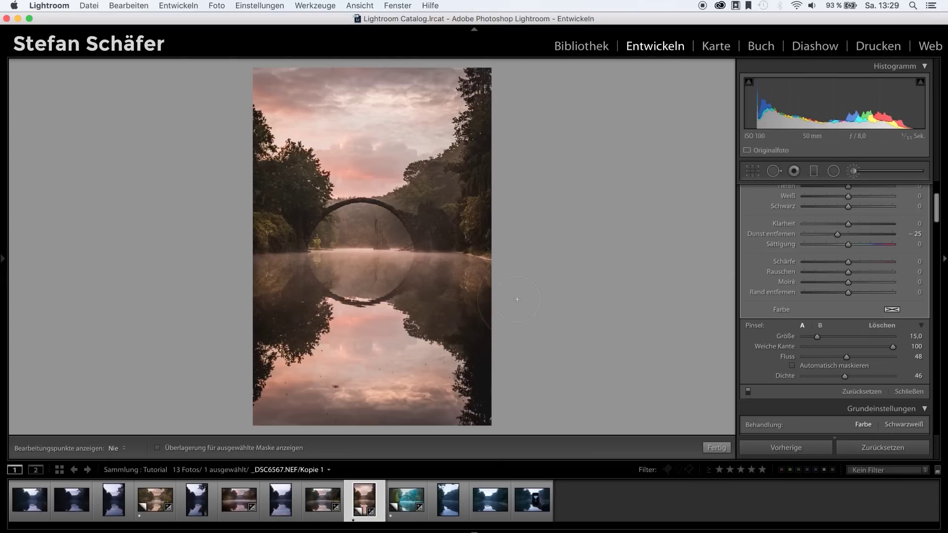
key("h")
Confirm the brushed haze adjustment with Fertig, closing the Adjustment Brush panel
left_click(716, 447)
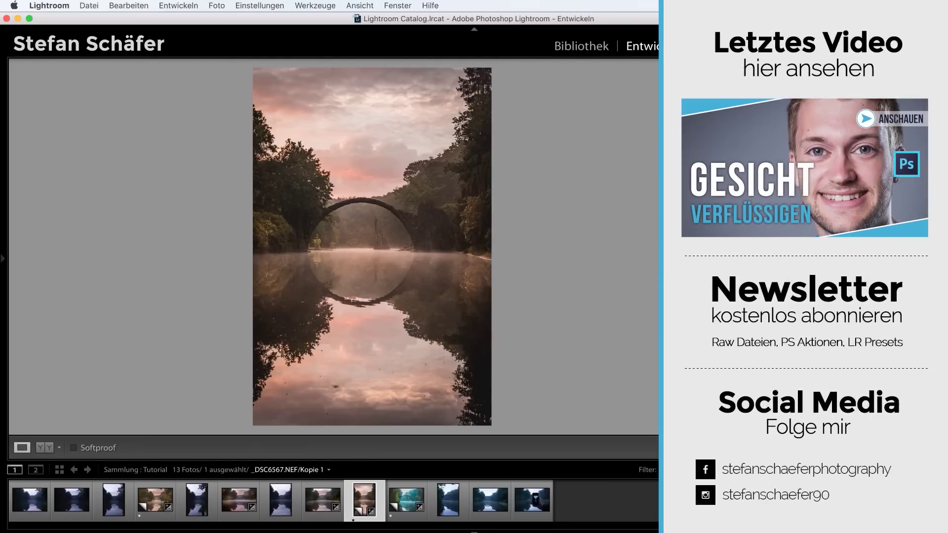